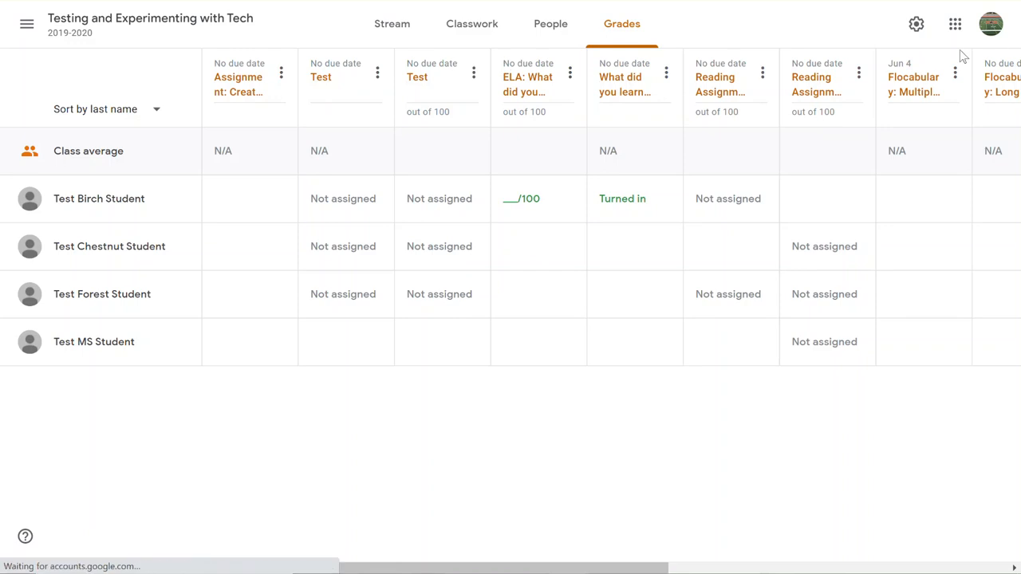
left_click_drag(912, 64, 886, 65)
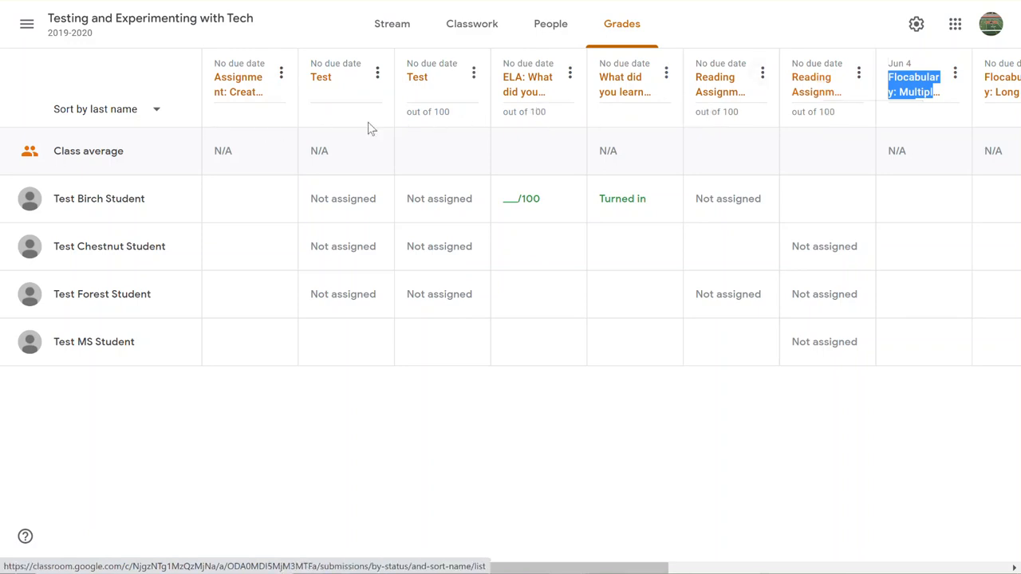
left_click_drag(457, 566, 438, 547)
left_click(611, 28)
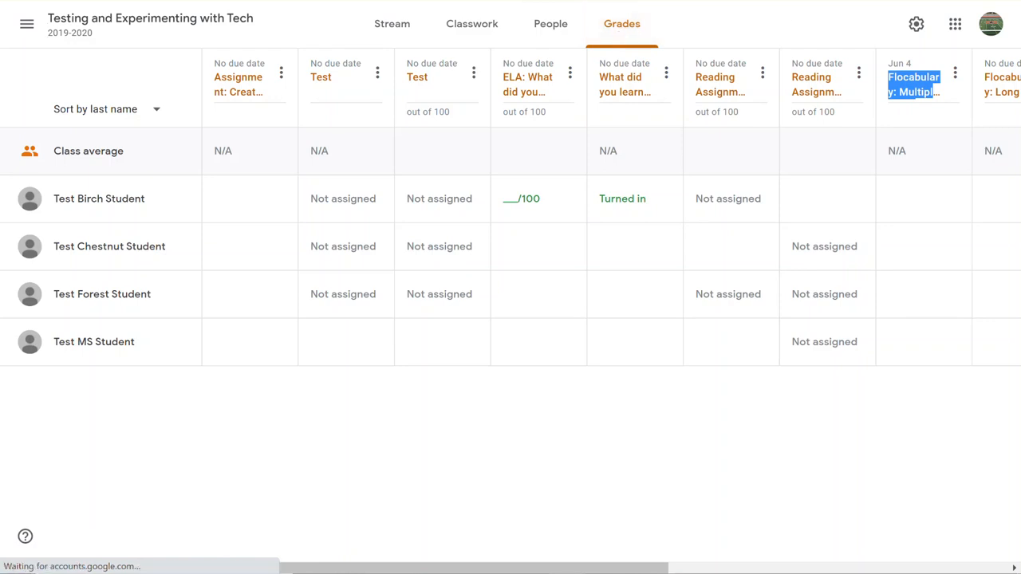
left_click(813, 35)
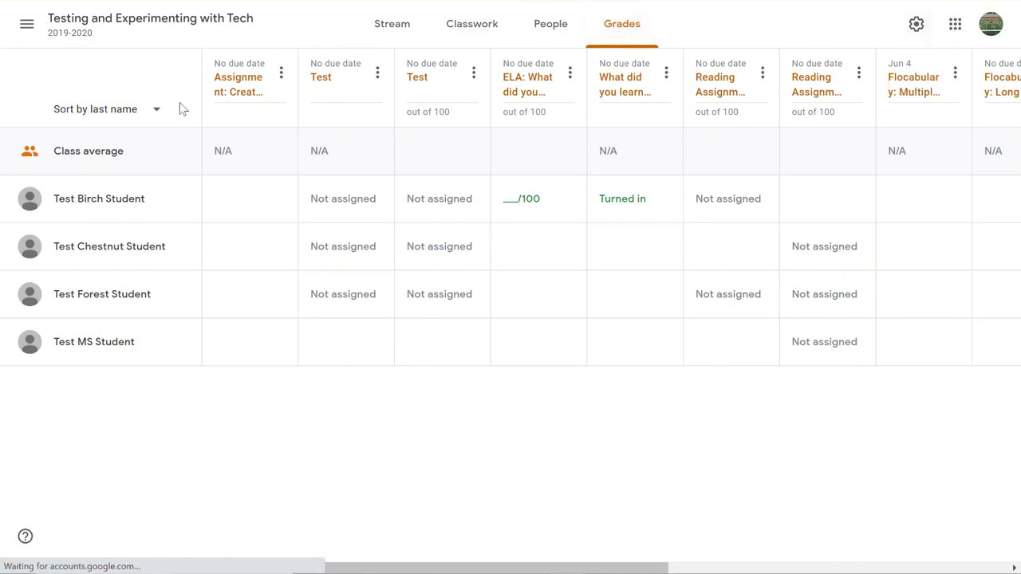
Set the overall grade calculation to Weighted by category in the class settings.
left_click(915, 24)
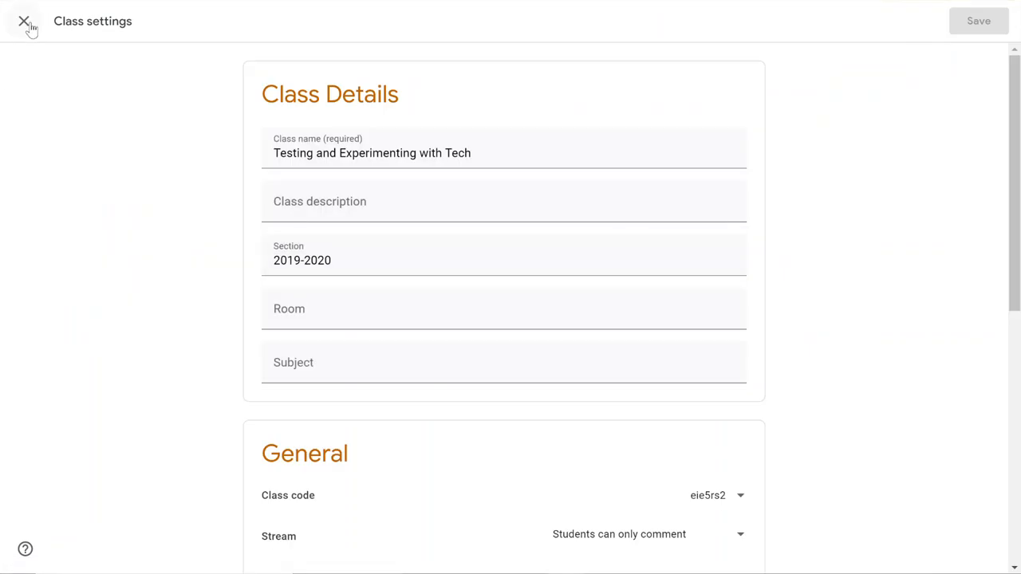
scroll(139, 115, "down", 7)
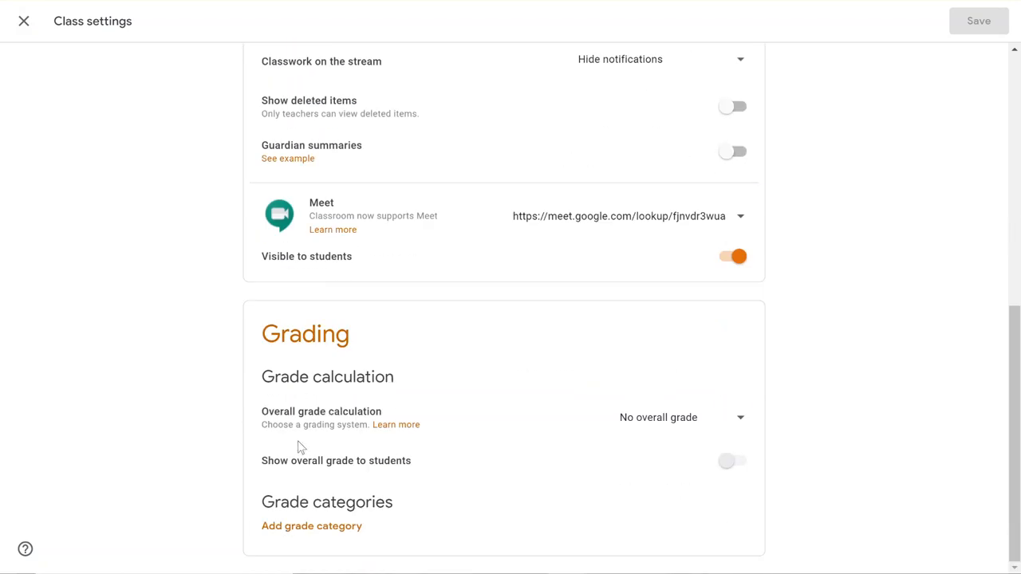
left_click(662, 421)
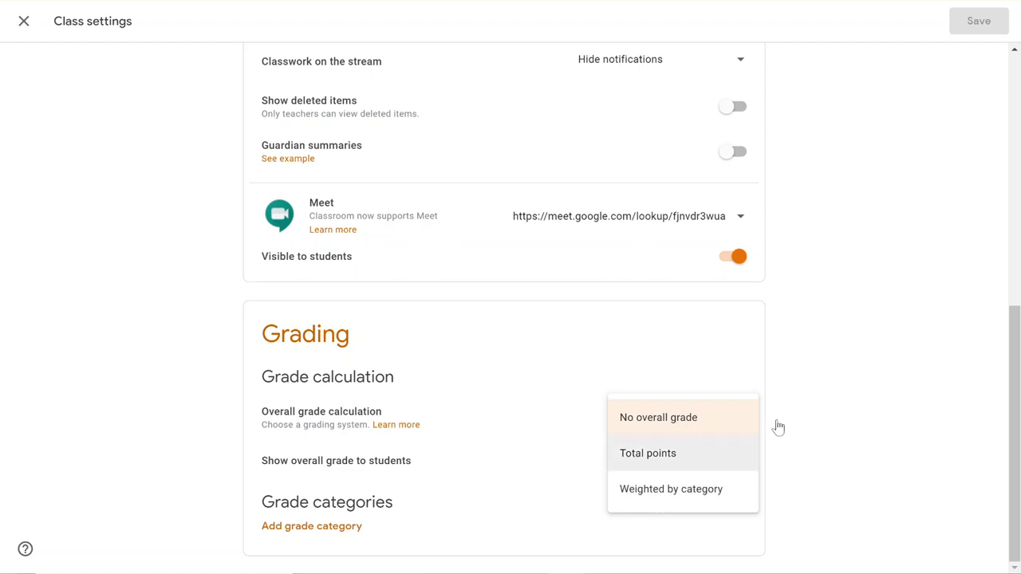
left_click(930, 394)
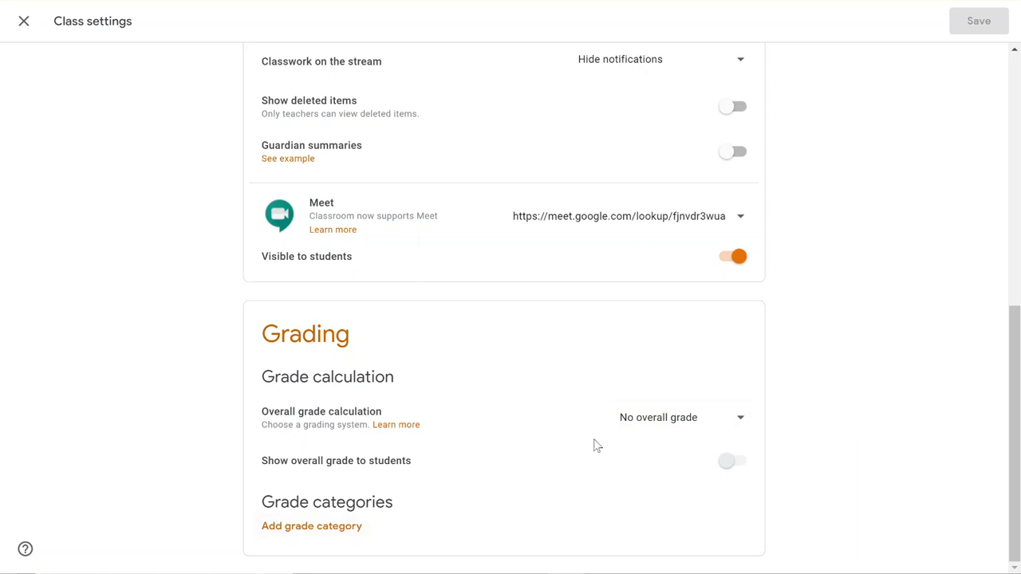
left_click(646, 428)
left_click(641, 487)
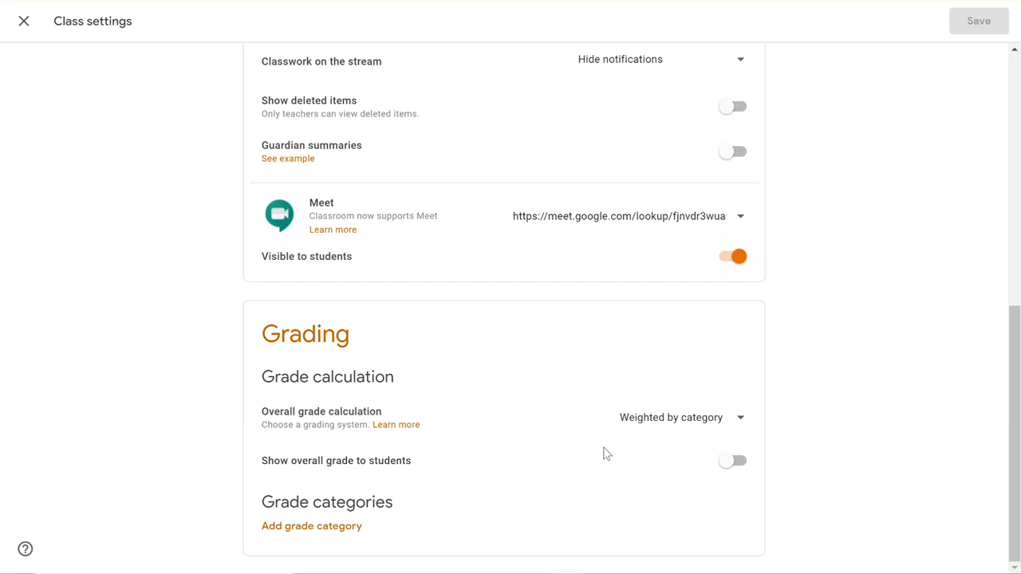
Add two grade categories named Writing and Reading.
left_click(327, 536)
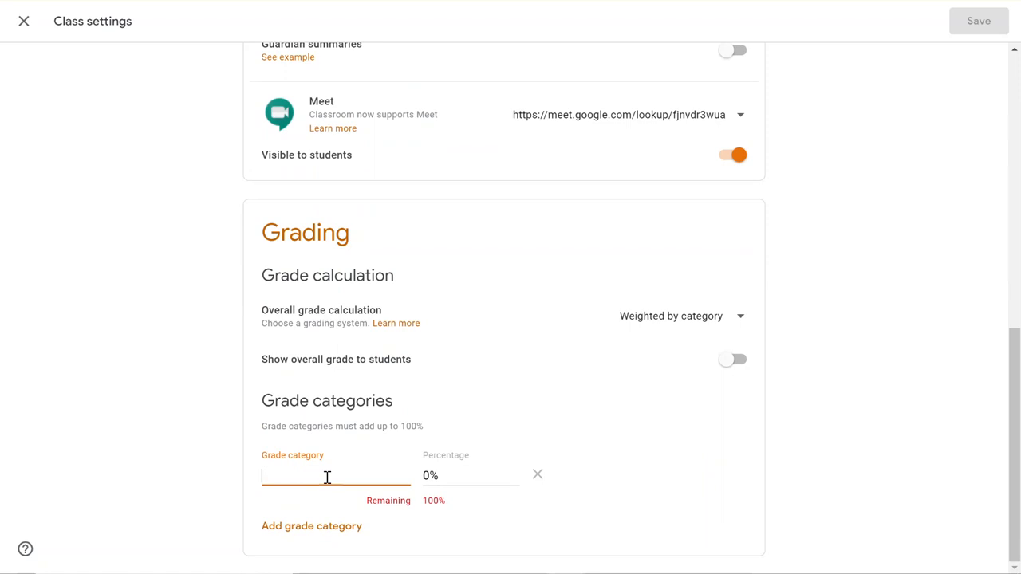
type("Writing")
left_click(336, 526)
type("Reading")
Set the percentages of the Writing and Reading grade categories to 50% each.
left_click(427, 476)
key("Delete")
key("BackSpace")
type("50")
key("Tab")
key("Tab")
key("Tab")
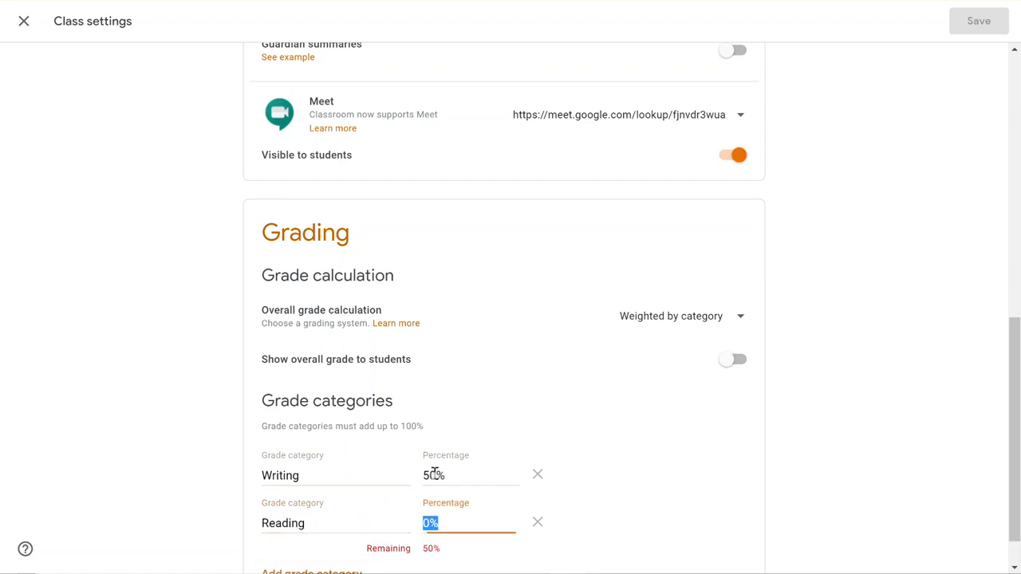
type("50")
key("Tab")
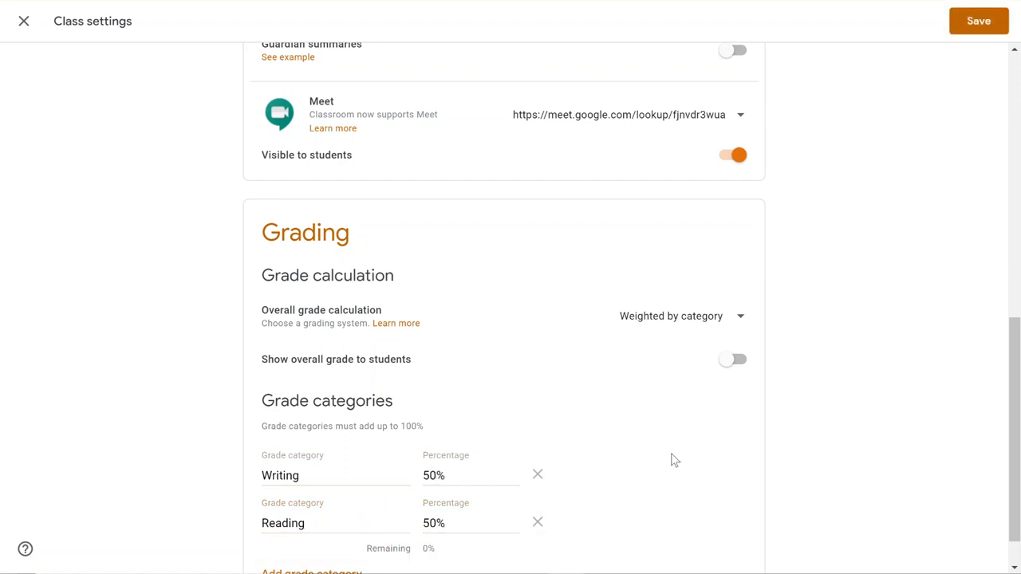
Review the grading options and save the class settings.
scroll(650, 454, "down", 1)
scroll(662, 439, "up", 3)
scroll(702, 399, "down", 3)
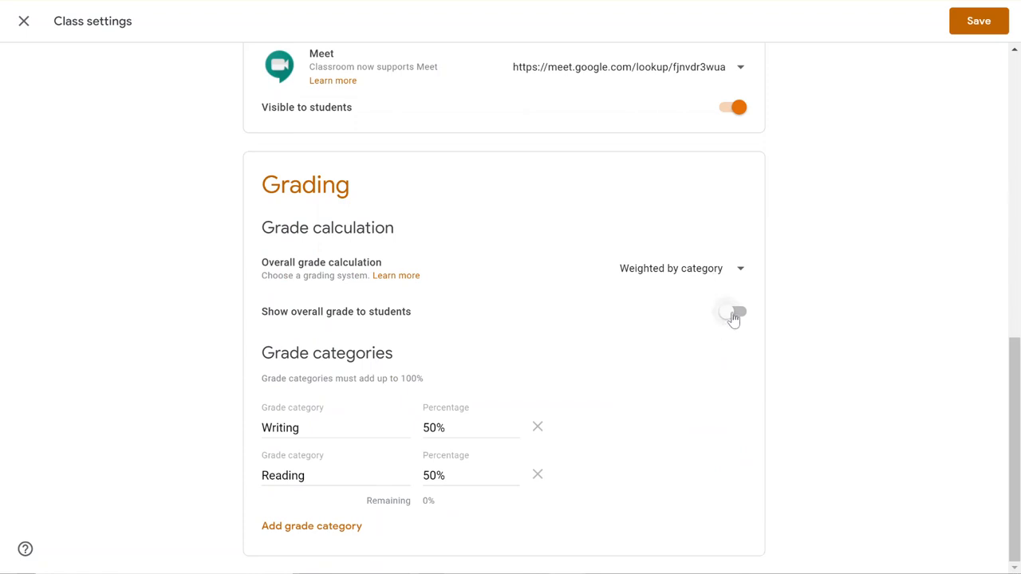
left_click(980, 25)
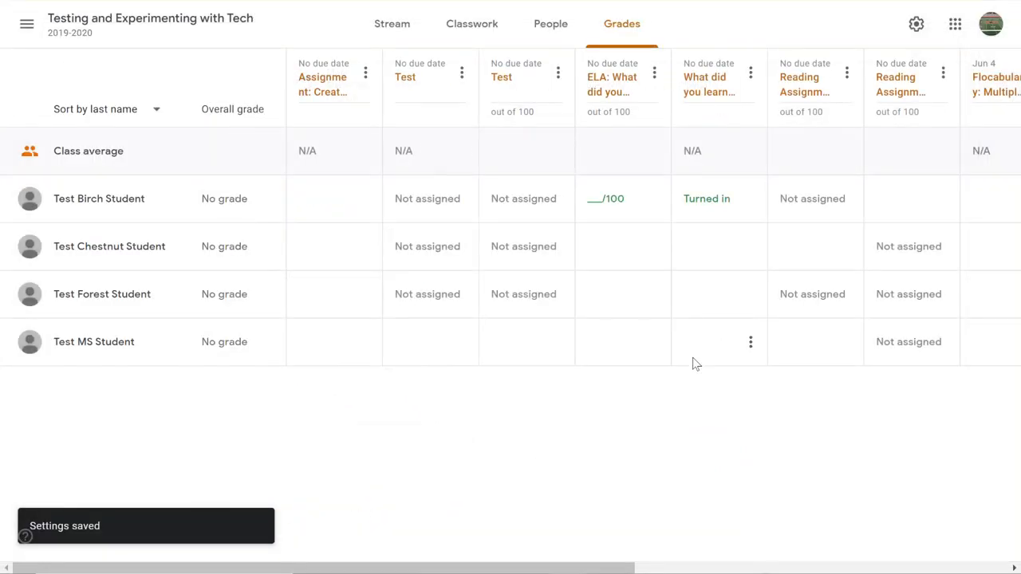
Edit the Create a Google Slide for Your Class assignment, choose the Reading grade category, and close it without saving.
left_click(365, 75)
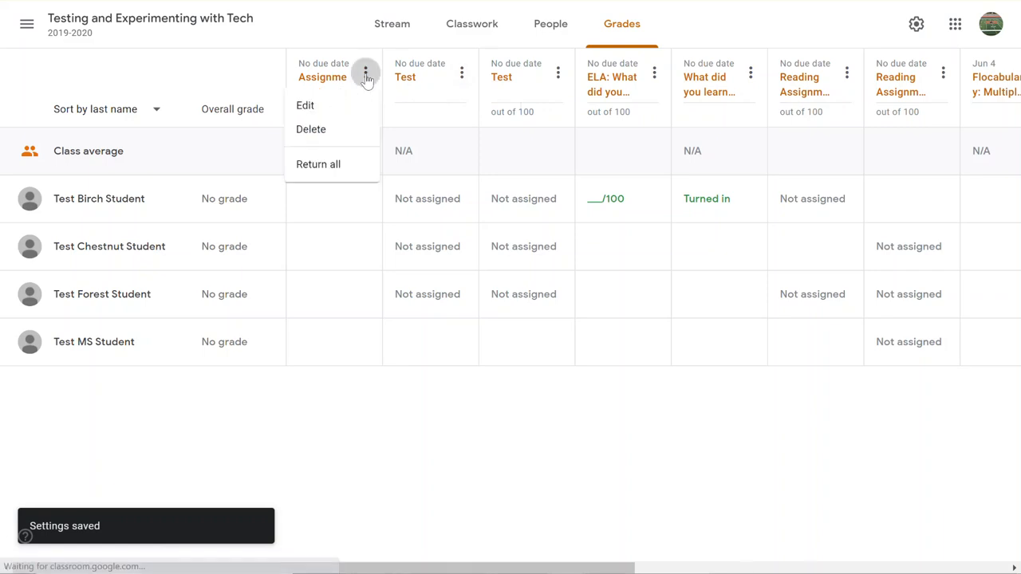
left_click(344, 113)
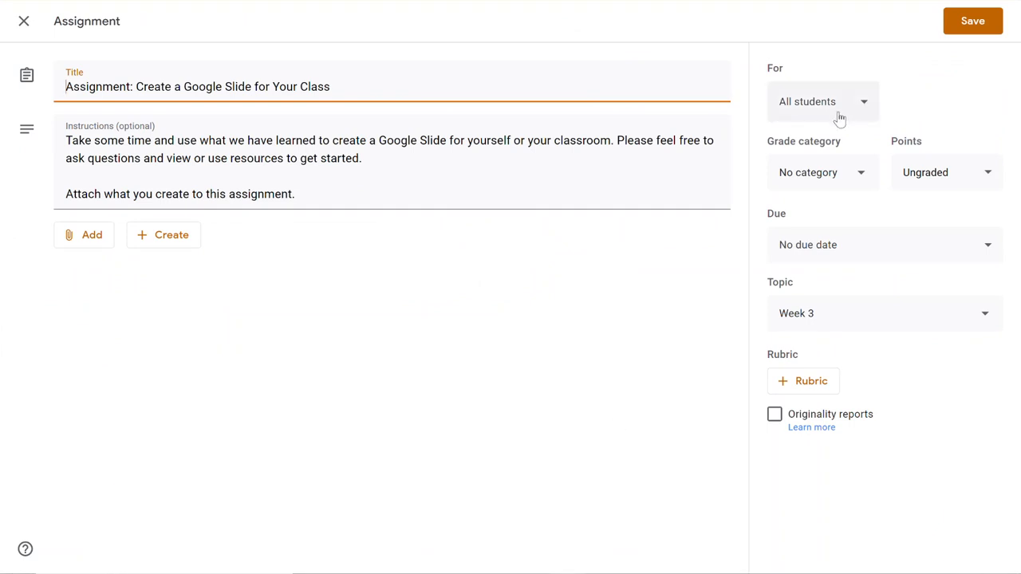
left_click(847, 181)
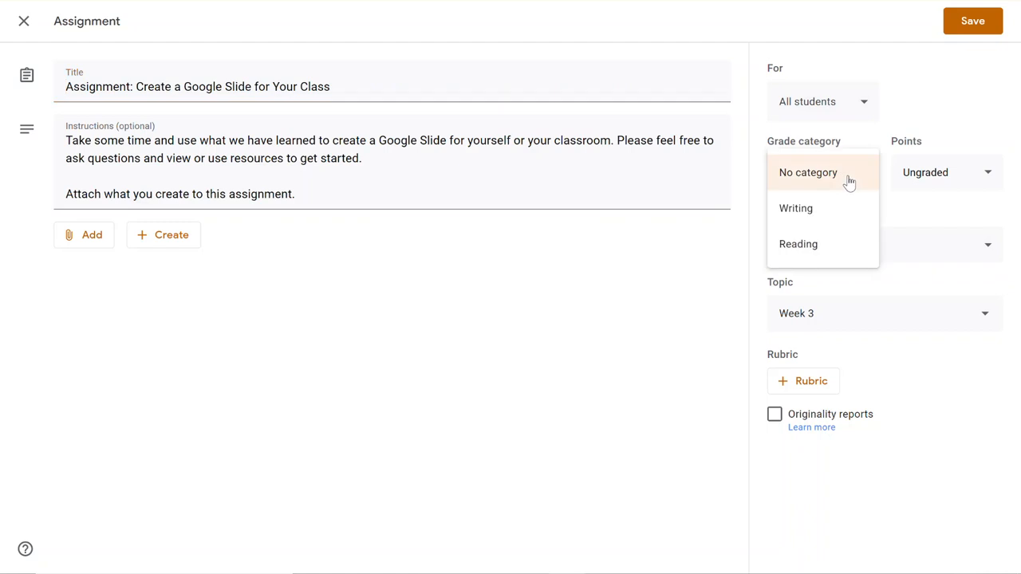
left_click(819, 260)
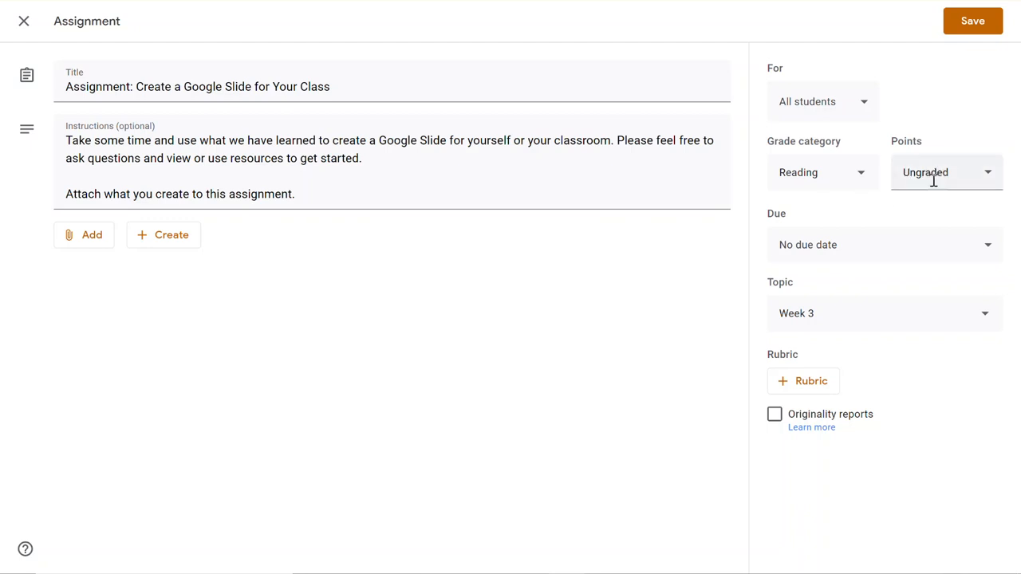
left_click(24, 21)
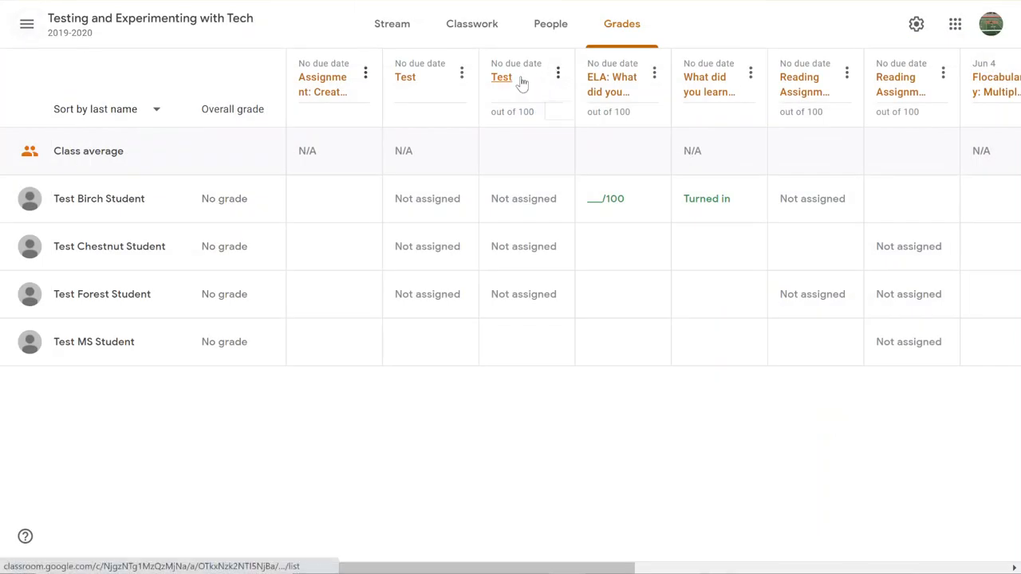
View the student work for the Create a Google Slide assignment, and check that assignment's options in the gradebook.
left_click(315, 93)
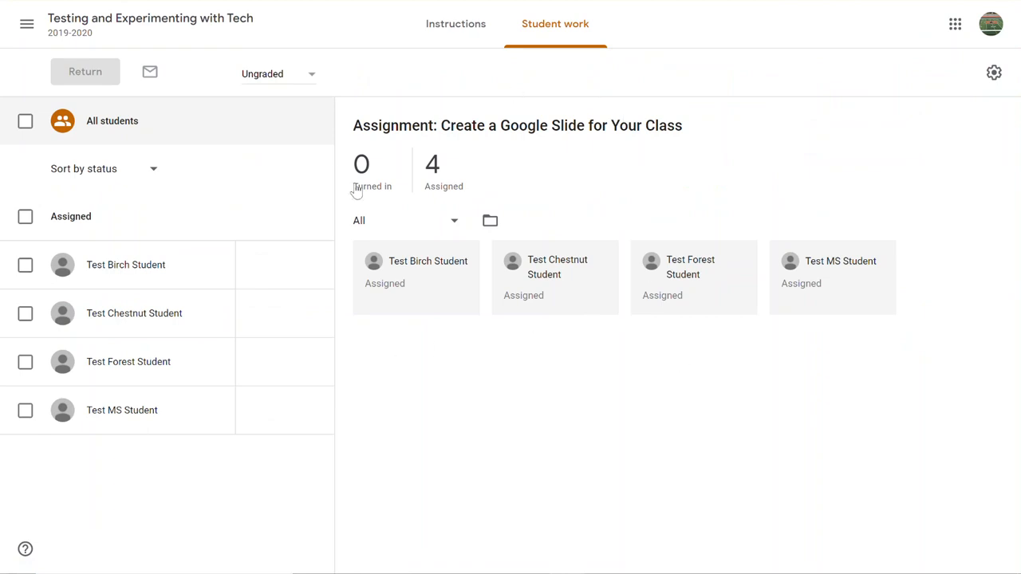
key("alt+Left")
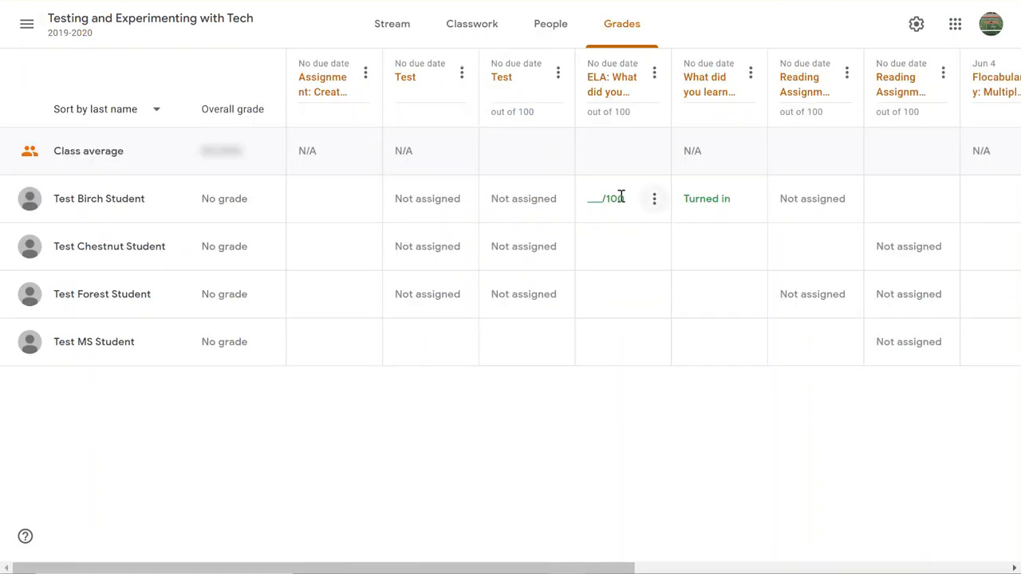
left_click(365, 74)
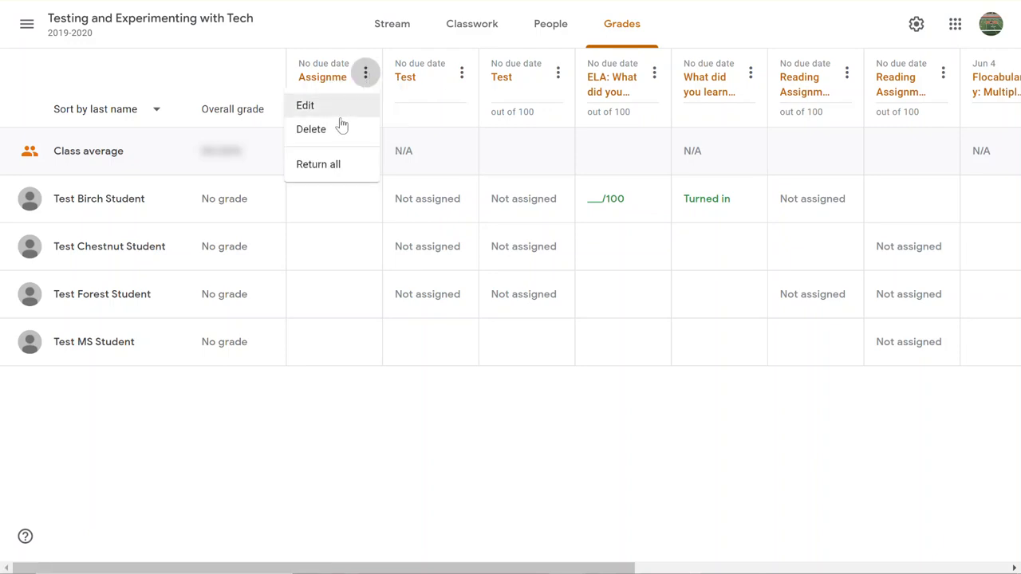
left_click(330, 177)
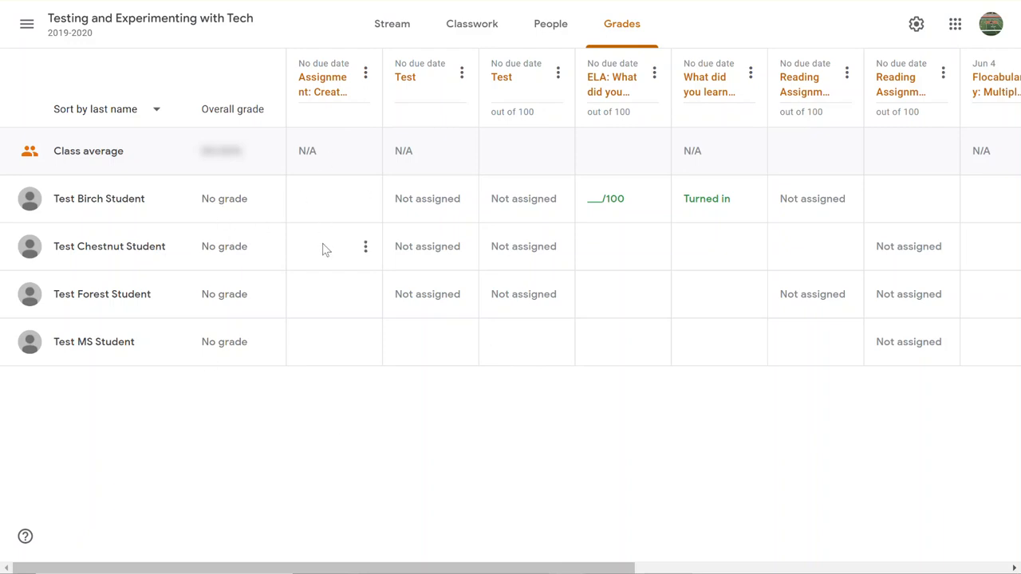
Return the Create a Google Slide assignment to the MS test student with the private comment "Great job!".
left_click(323, 359)
left_click(322, 199)
left_click(365, 341)
left_click(269, 376)
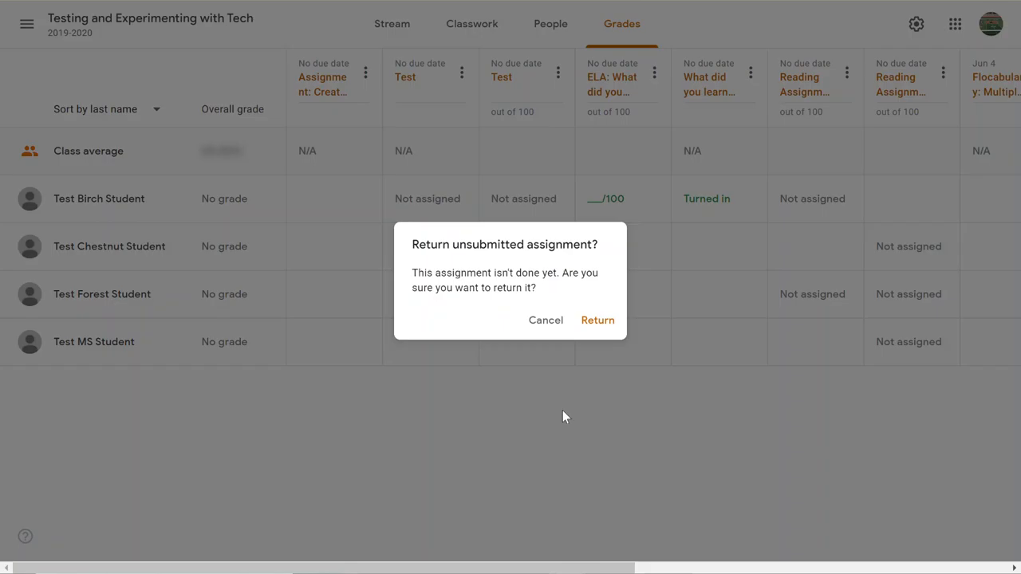
left_click(594, 321)
left_click(532, 313)
type("Great job!")
left_click(636, 356)
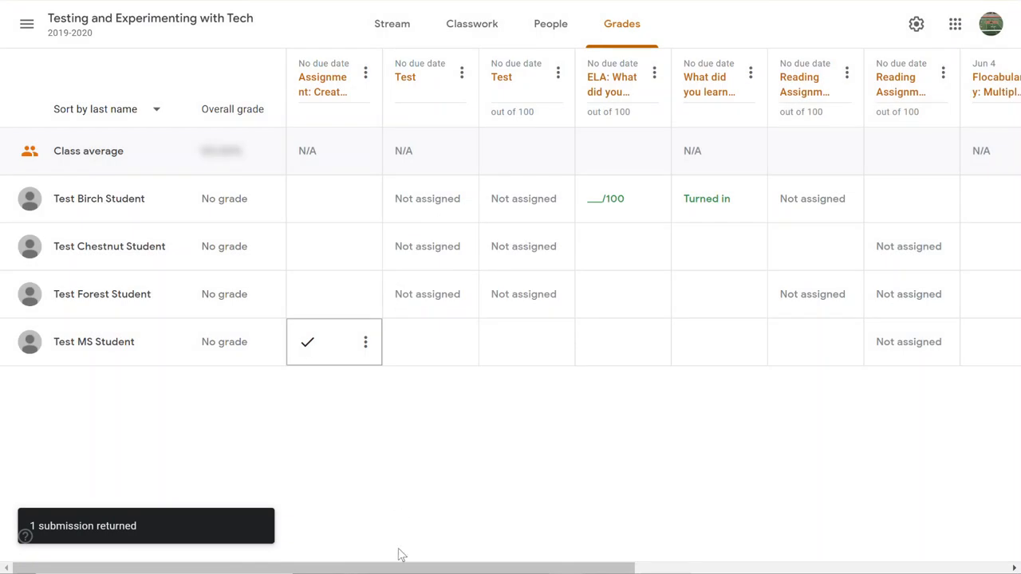
Enter a draft grade of 90 out of 100 for the Birch test student on the turned-in ELA assignment.
left_click_drag(386, 567, 594, 568)
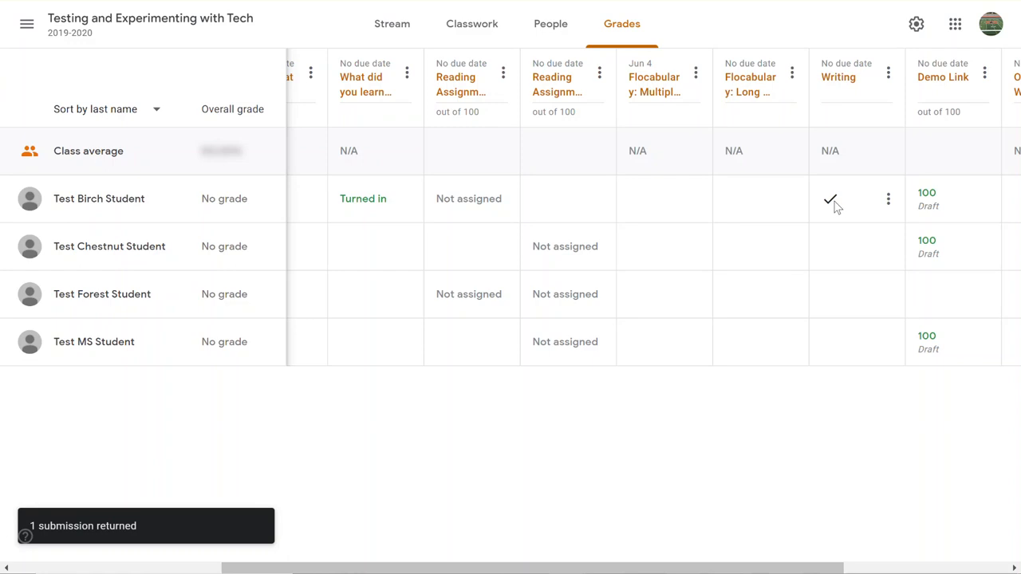
left_click_drag(422, 568, 255, 568)
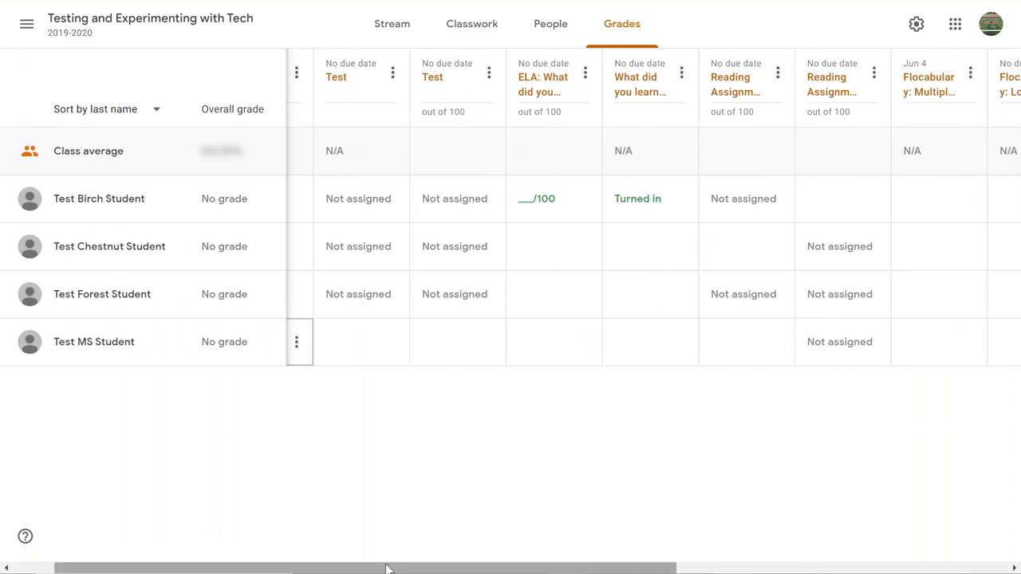
left_click_drag(388, 568, 303, 567)
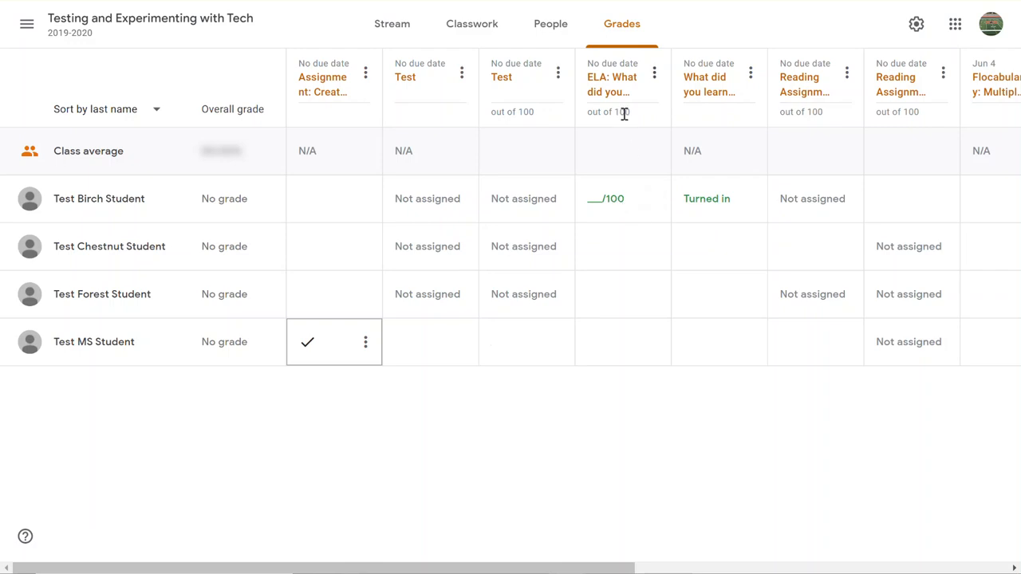
left_click_drag(631, 113, 587, 111)
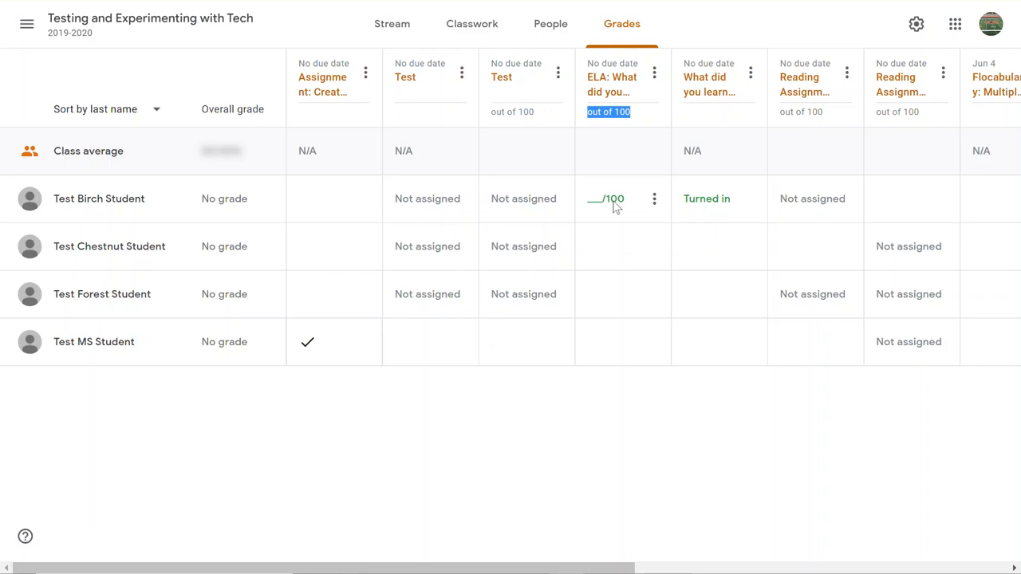
left_click(586, 198)
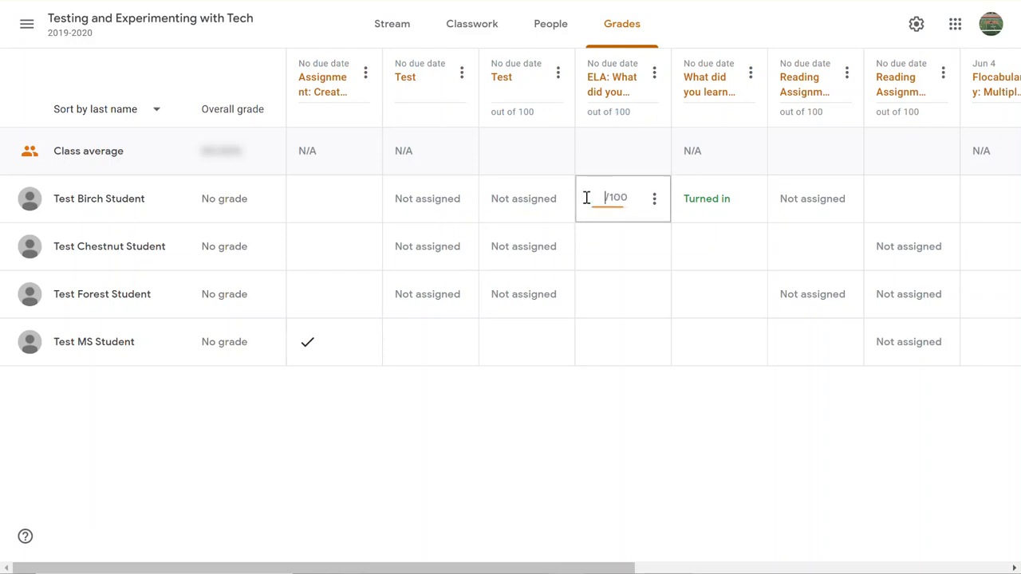
type("90")
left_click(561, 421)
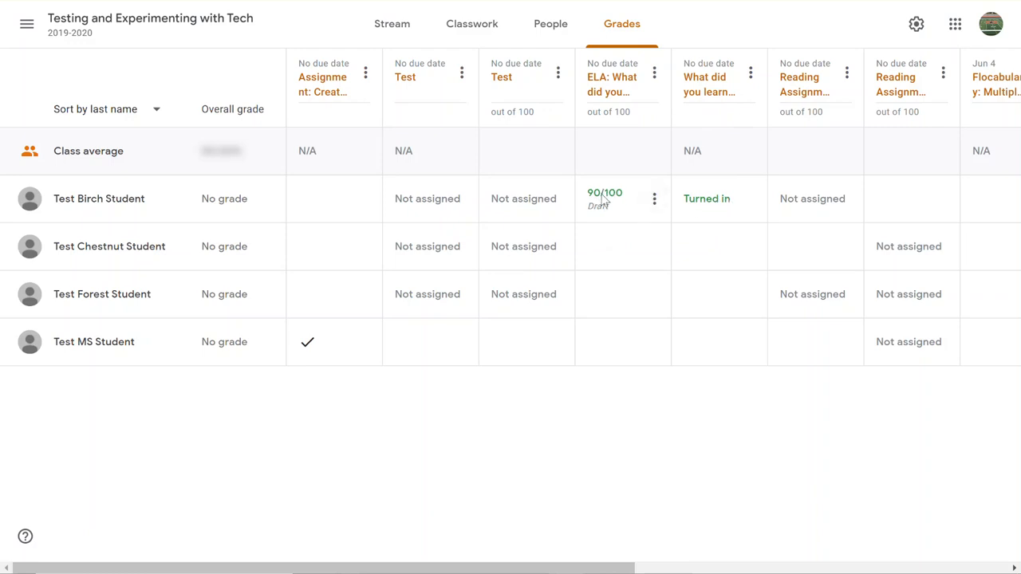
left_click(654, 201)
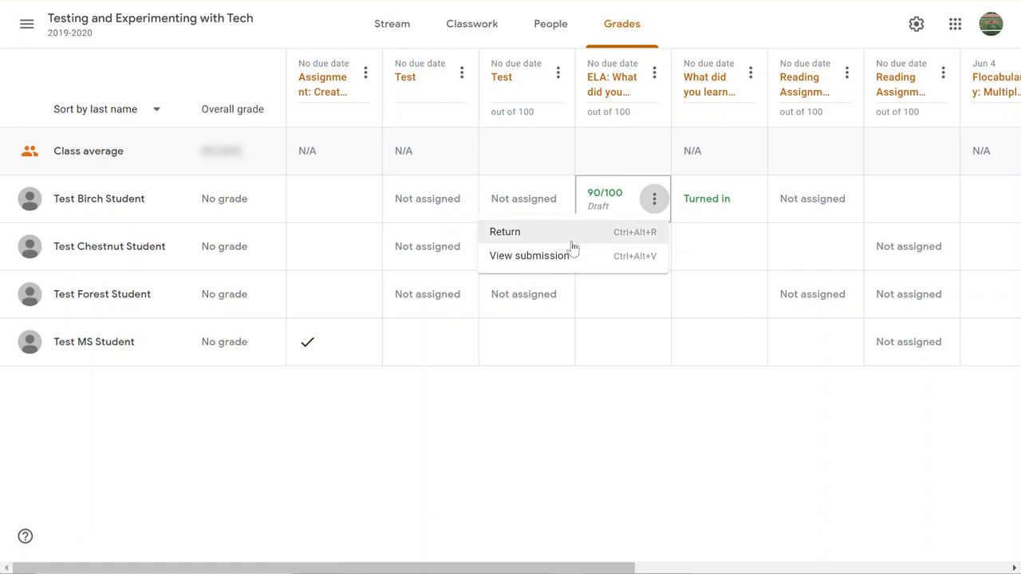
left_click(577, 231)
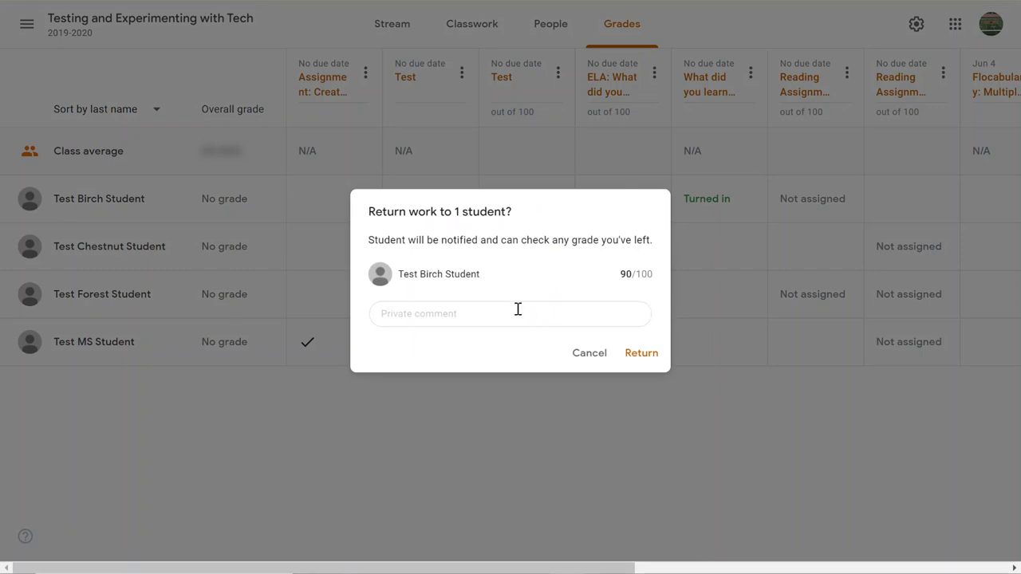
left_click(590, 352)
Return the graded ELA assignment to the Birch test student with the private comment "Great job!".
left_click(654, 199)
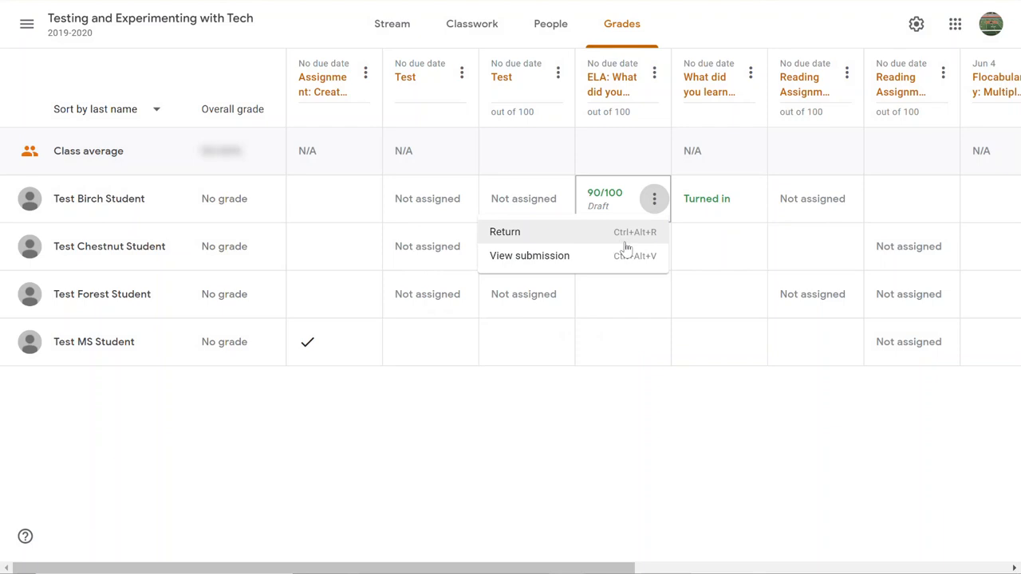
left_click(626, 244)
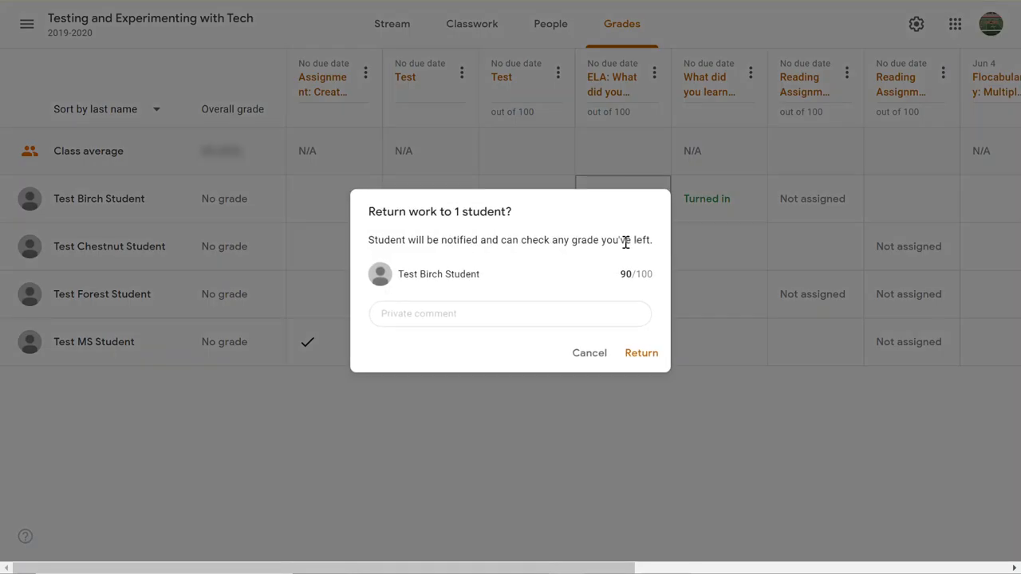
left_click(486, 315)
type("Great job!")
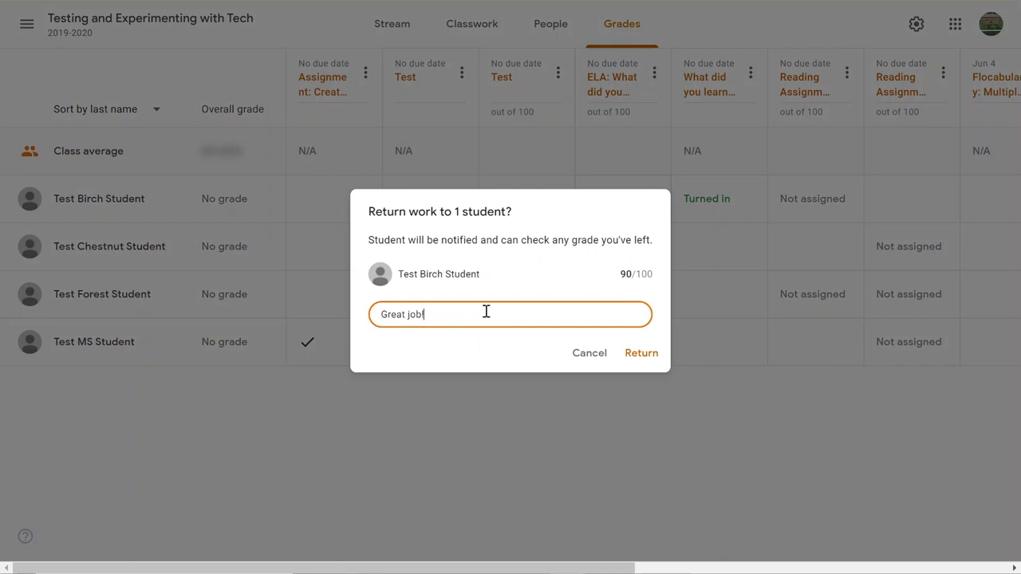
left_click(638, 353)
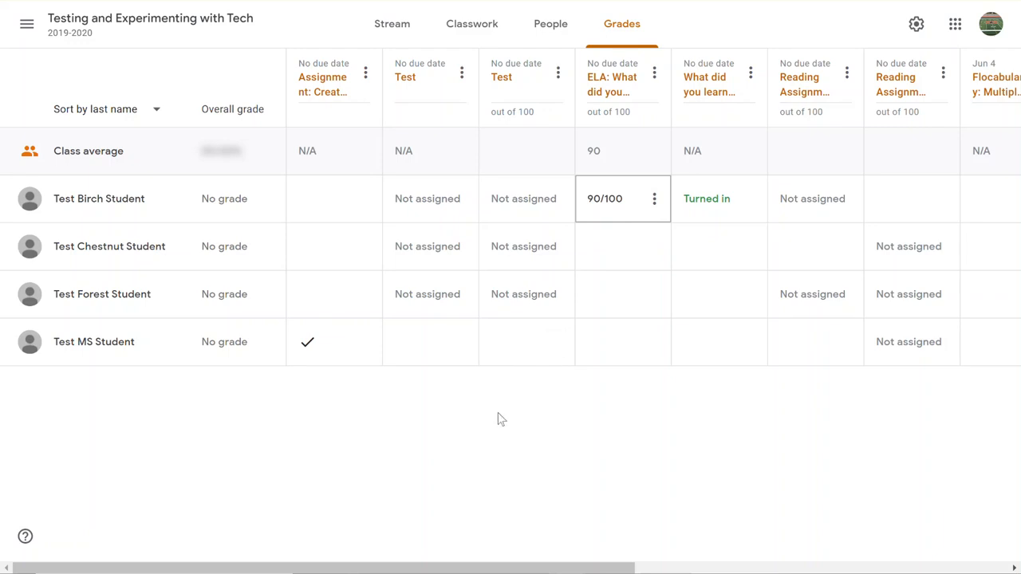
Look through all assignment columns in the gradebook and check the student sort options, keeping the sort by last name.
left_click_drag(429, 570, 357, 509)
left_click_drag(474, 568, 847, 569)
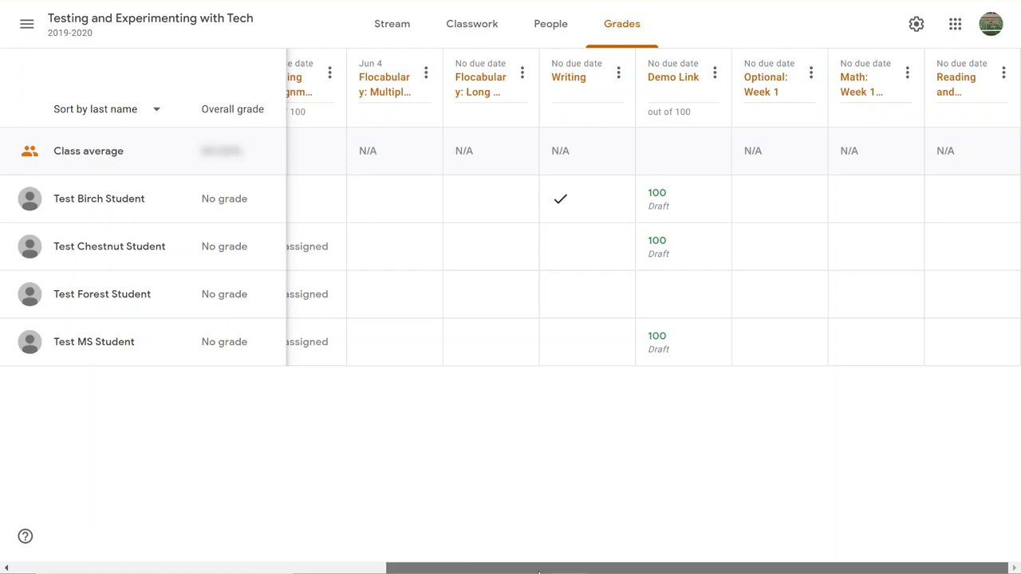
left_click_drag(473, 571, 61, 513)
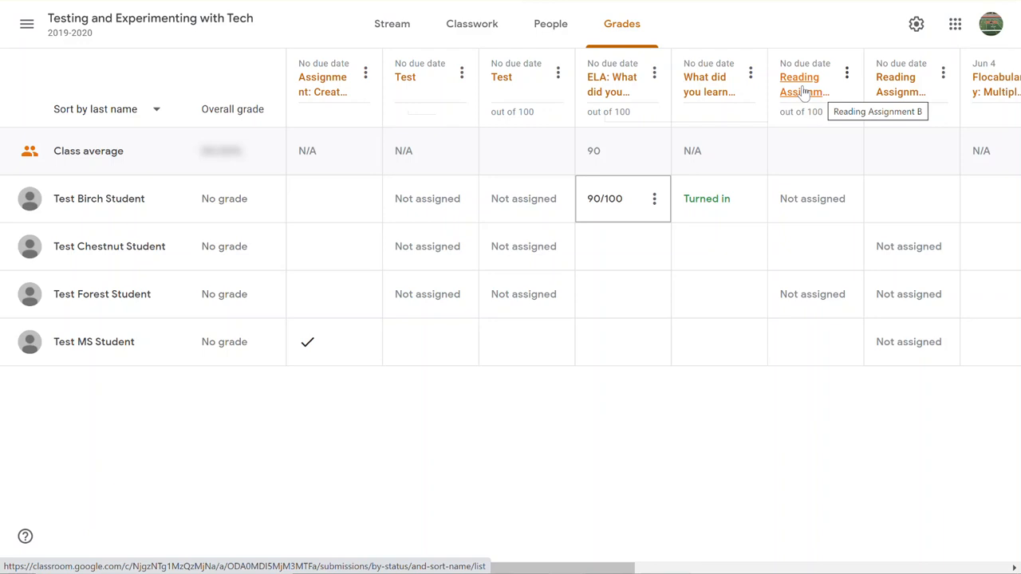
left_click(614, 89)
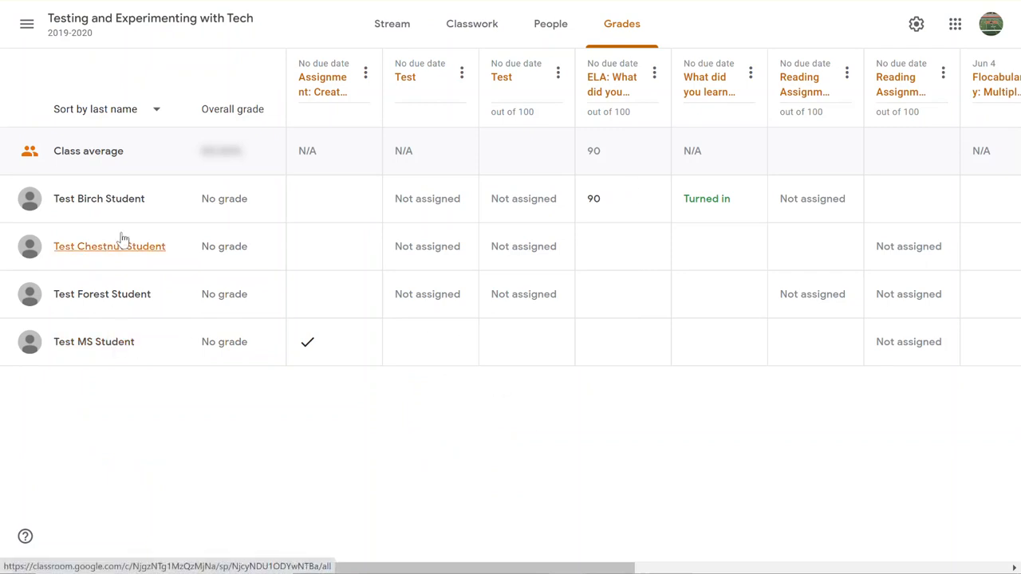
left_click(151, 111)
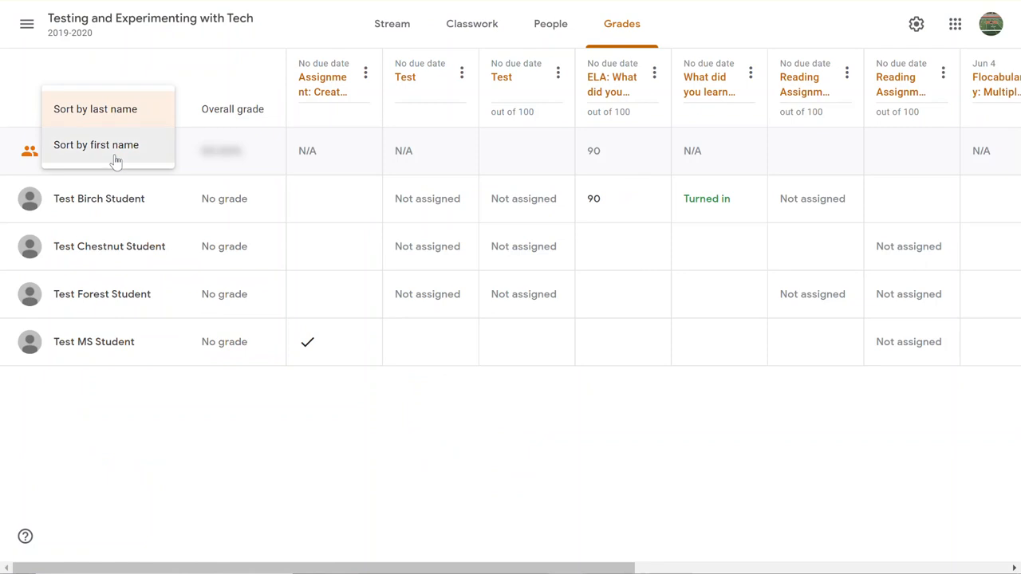
left_click(121, 110)
View the Birch test student's work summary and check the details of Reading and Writing: Week 1 (Character and Setting).
left_click(124, 201)
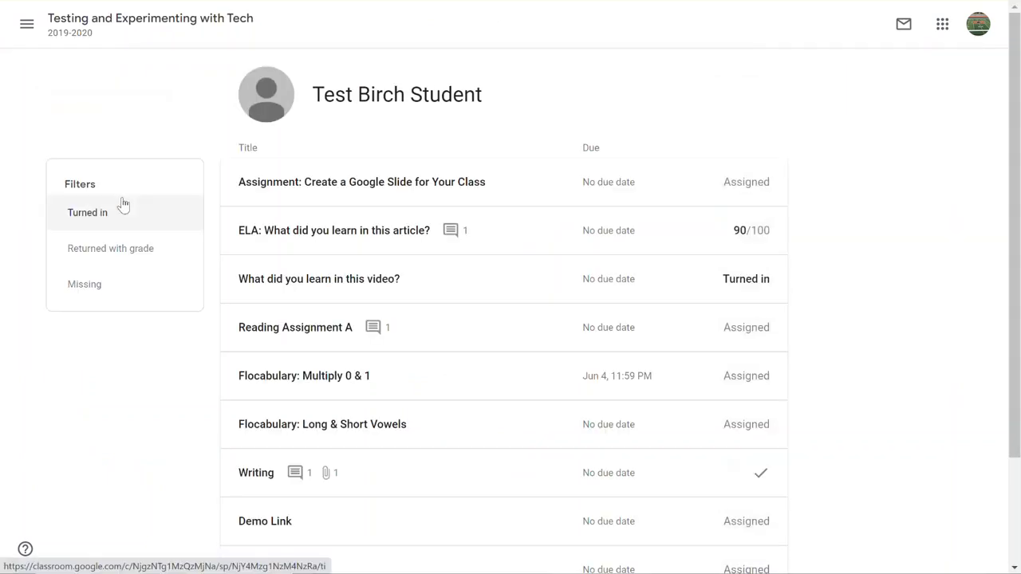
scroll(546, 183, "down", 2)
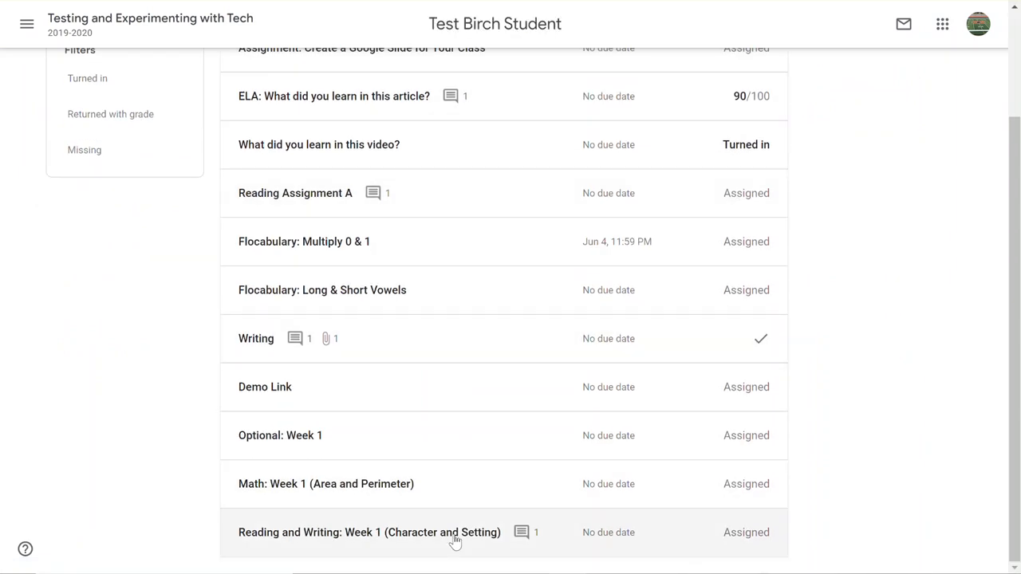
left_click(525, 541)
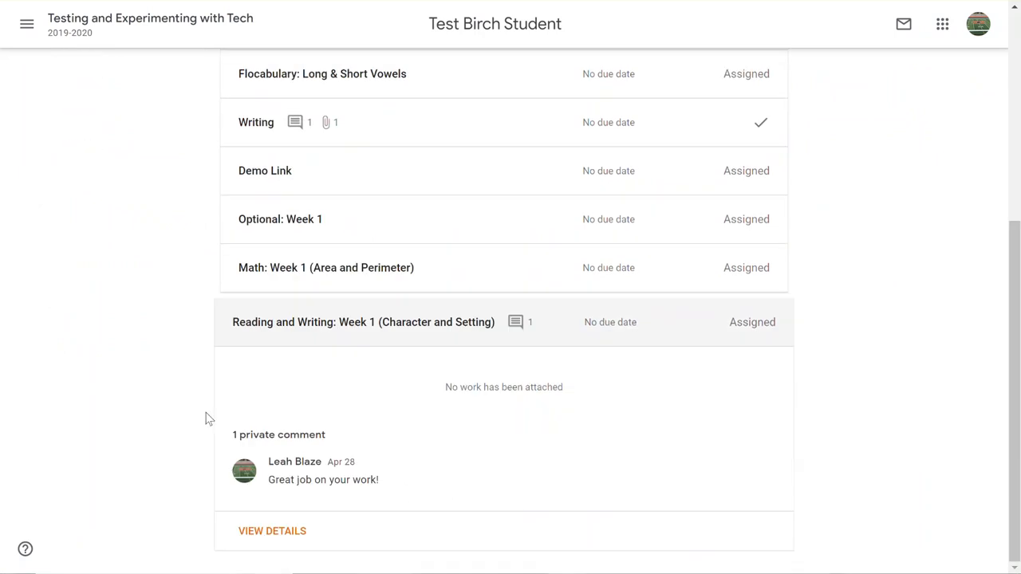
left_click(382, 322)
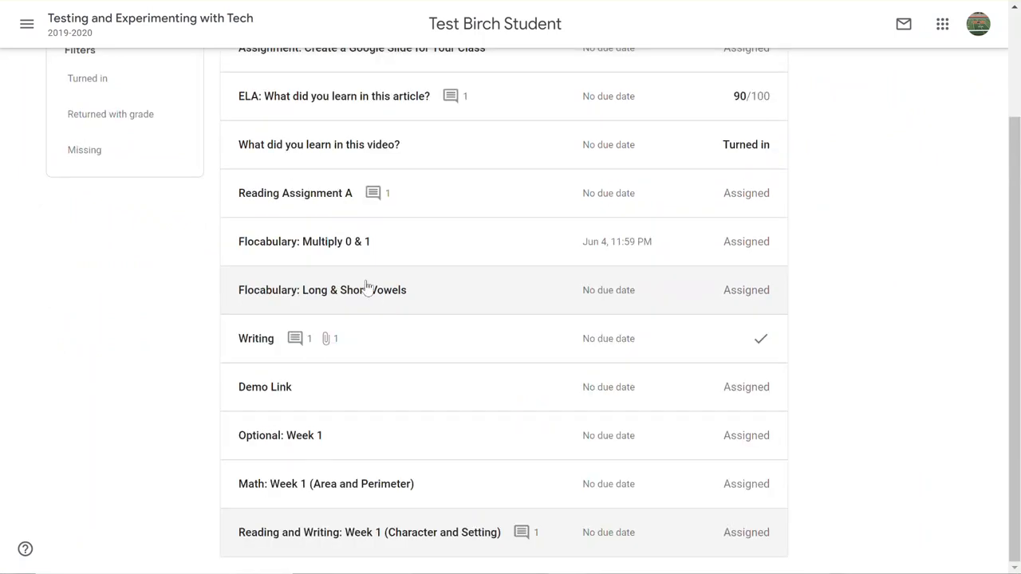
Check the attachment and private comment on the student's Writing assignment, and look over the rest of the work list.
left_click(257, 339)
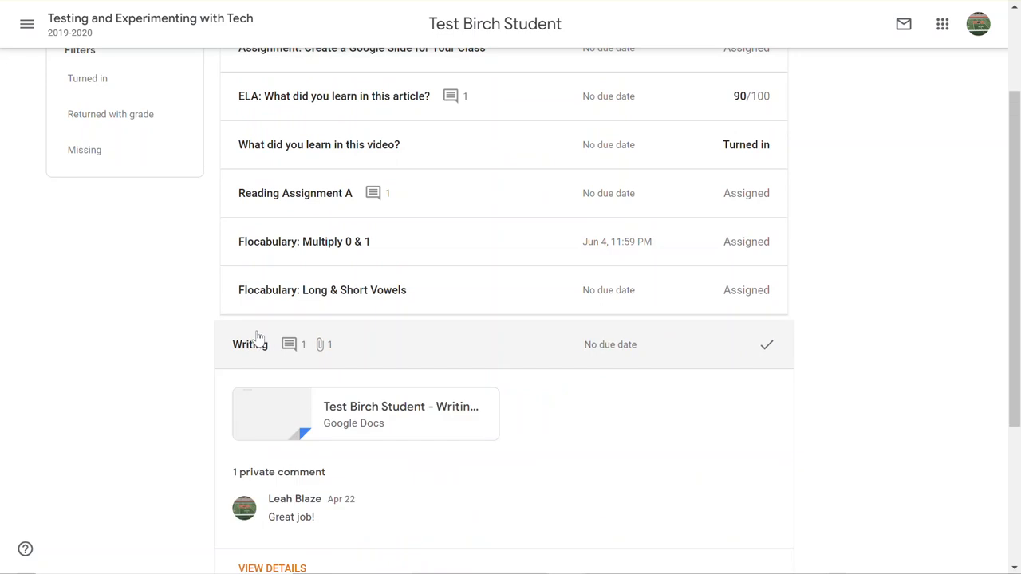
left_click(258, 342)
left_click(318, 342)
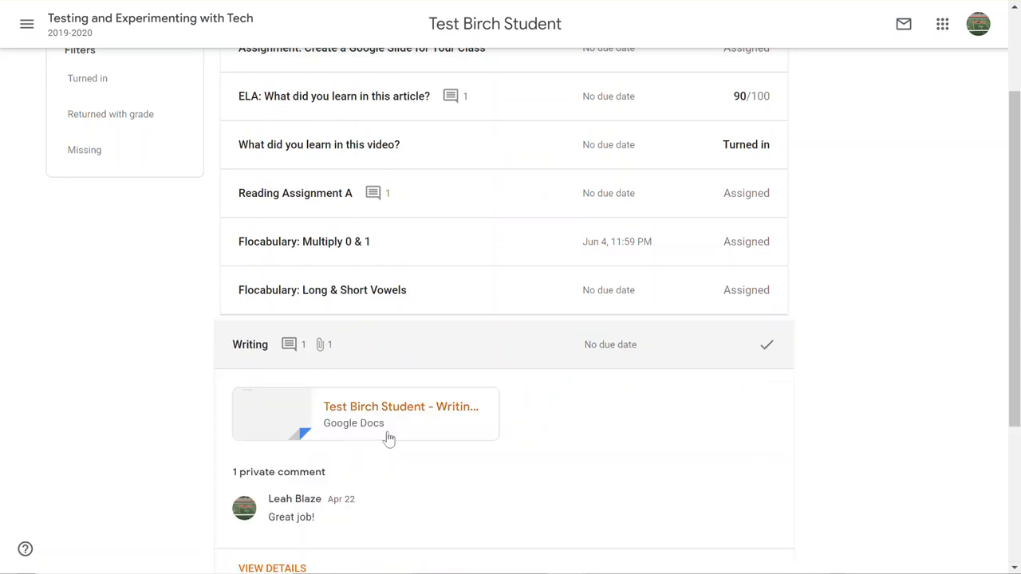
left_click(229, 355)
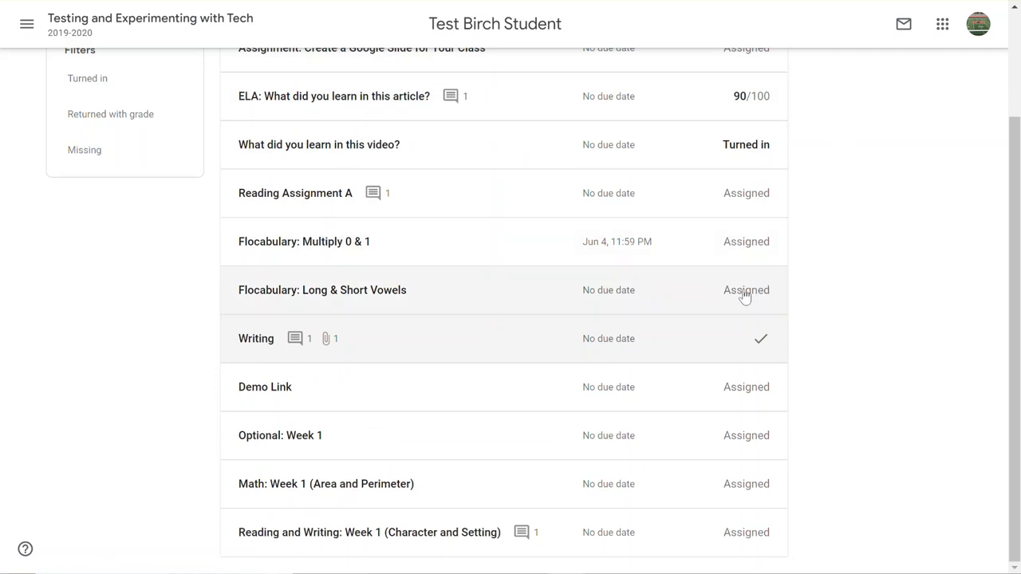
scroll(738, 188, "up", 2)
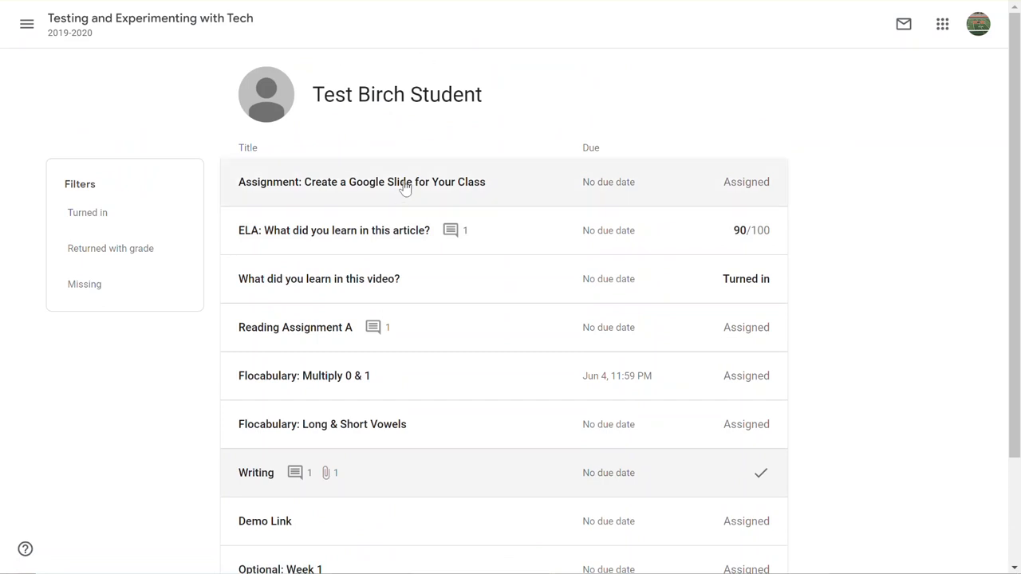
scroll(405, 187, "down", 2)
scroll(405, 187, "up", 2)
Filter the student's work by turned in, returned with grade and missing, and go back to the full work list.
left_click(89, 217)
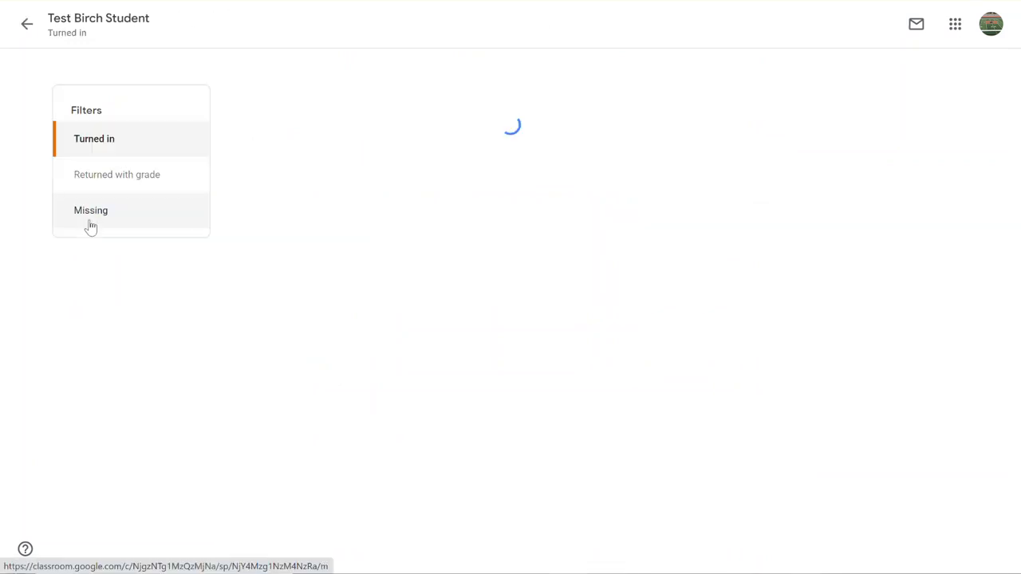
left_click(111, 187)
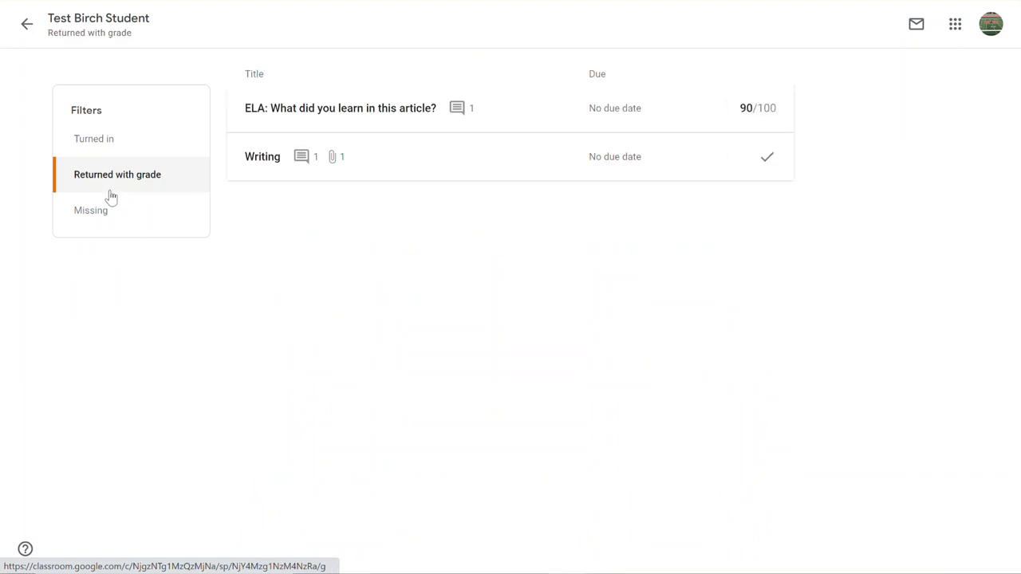
left_click(105, 215)
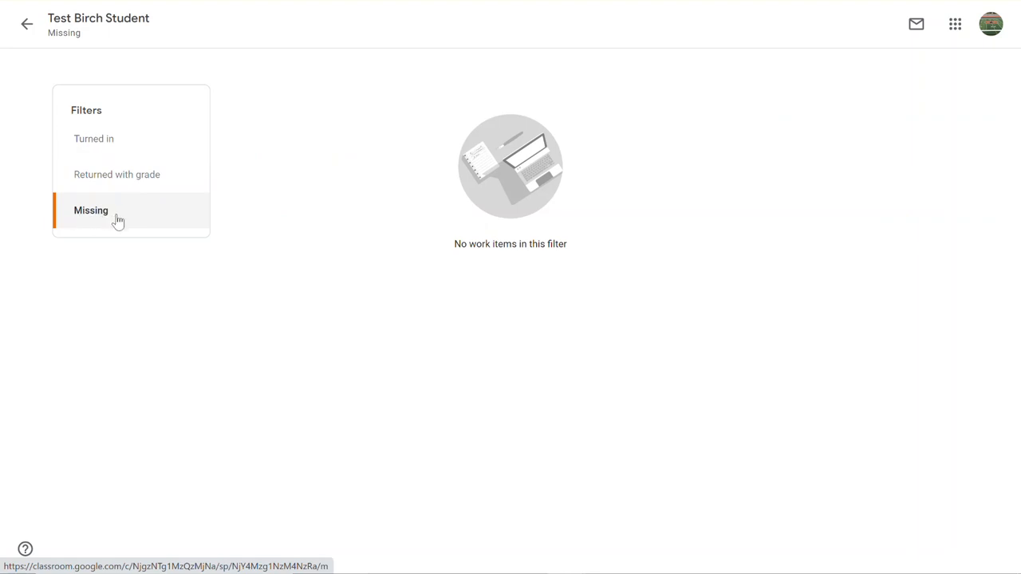
left_click(102, 147)
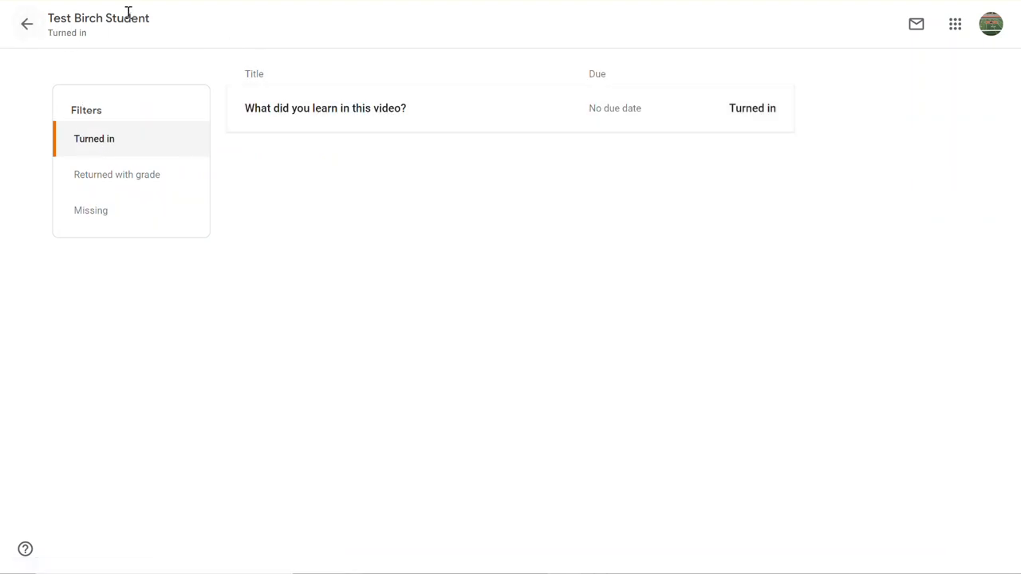
left_click(22, 28)
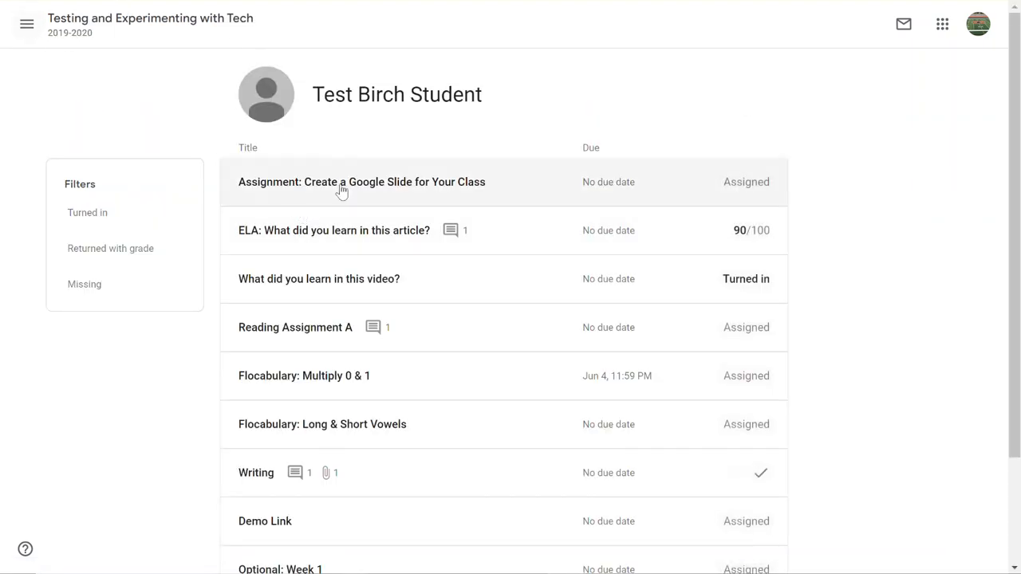
scroll(817, 283, "down", 1)
scroll(815, 280, "down", 2)
scroll(801, 279, "up", 2)
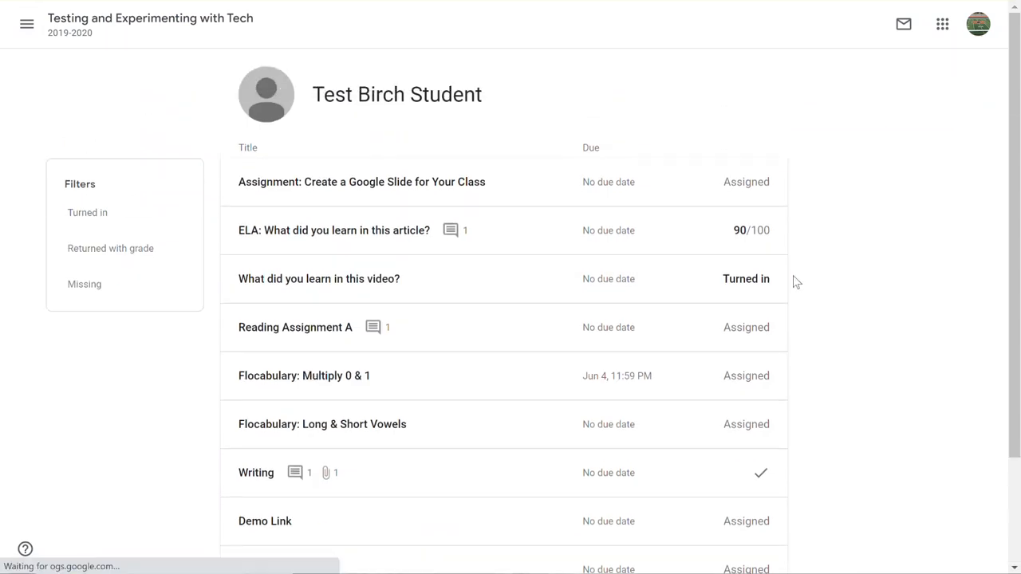
Switch to the Test (Birch) Chrome profile, restore its pages, and open the Testing and Experimenting with Tech class.
left_click(980, 0)
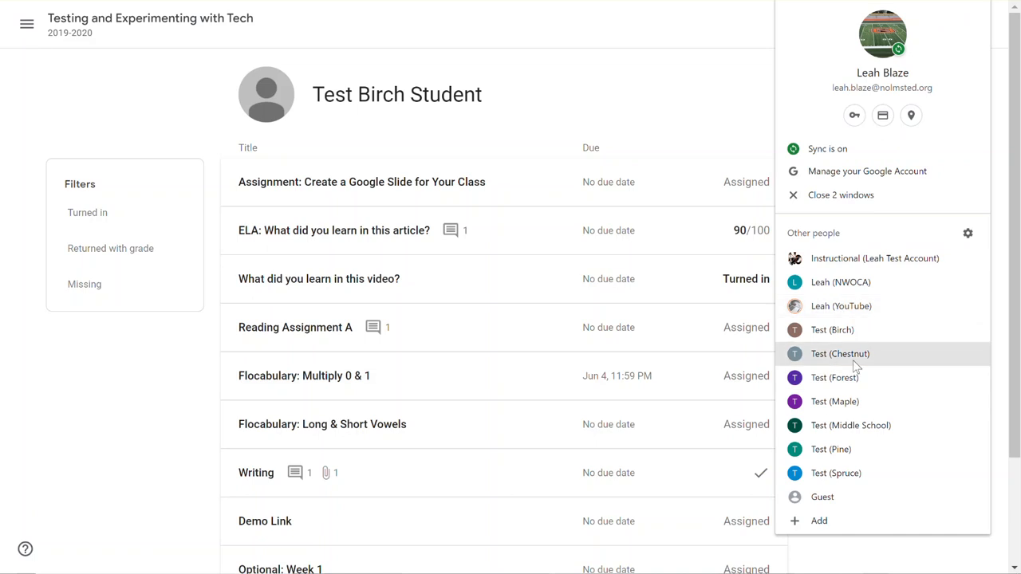
left_click(836, 330)
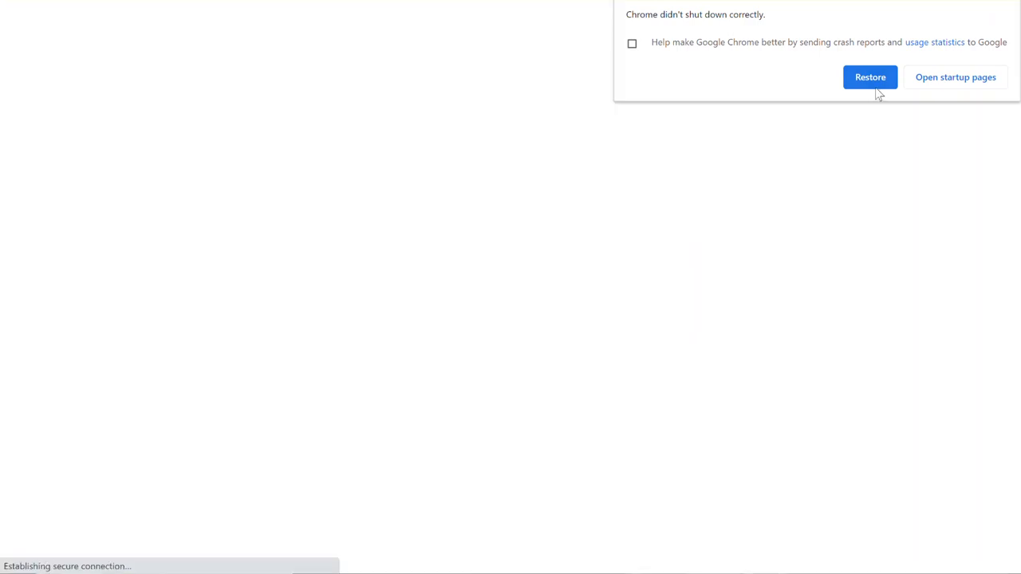
left_click(873, 80)
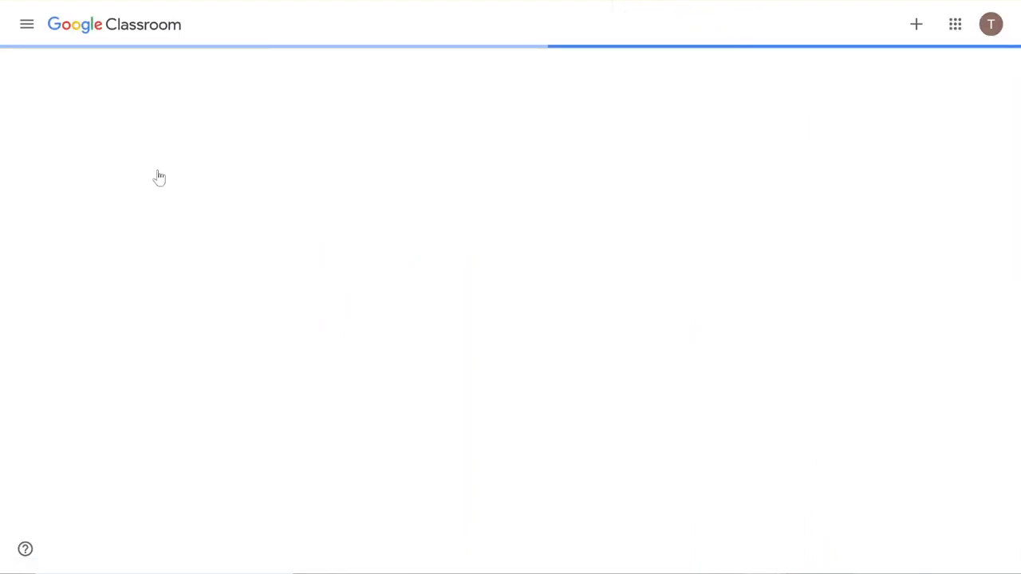
scroll(532, 247, "down", 3)
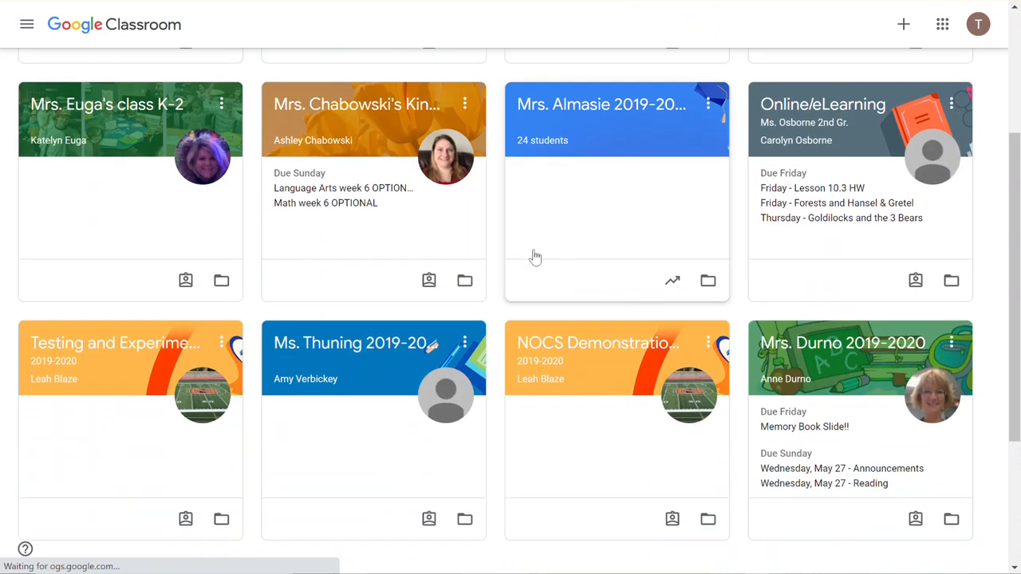
left_click(128, 351)
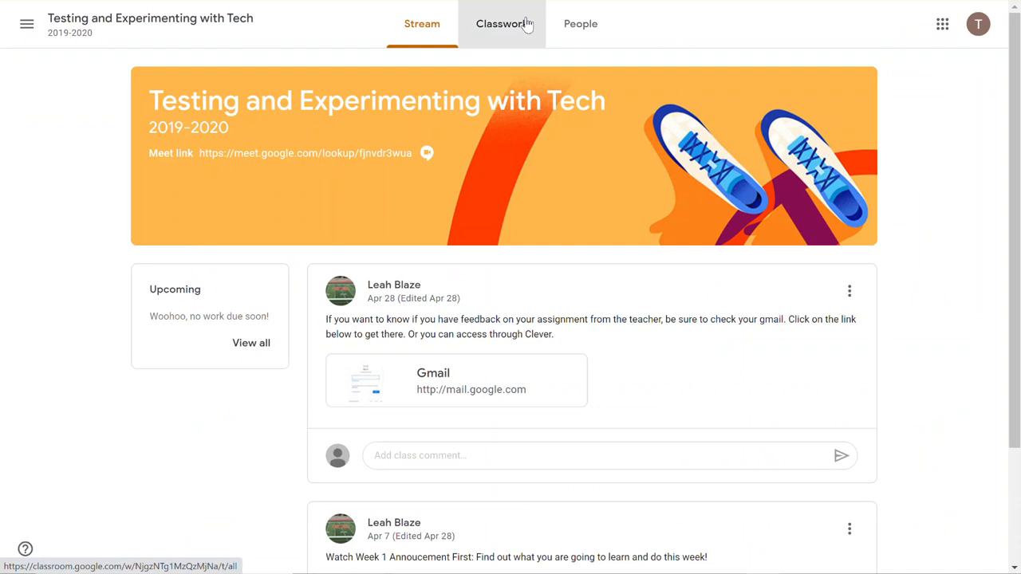
View the student's own work page from the class's classwork and look over the status of each assignment.
left_click(527, 24)
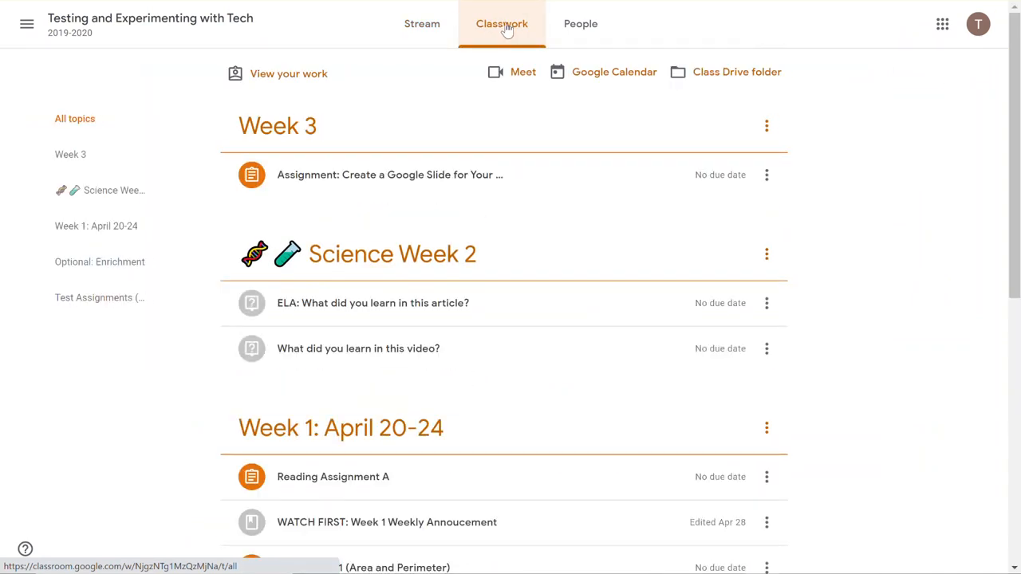
left_click(274, 81)
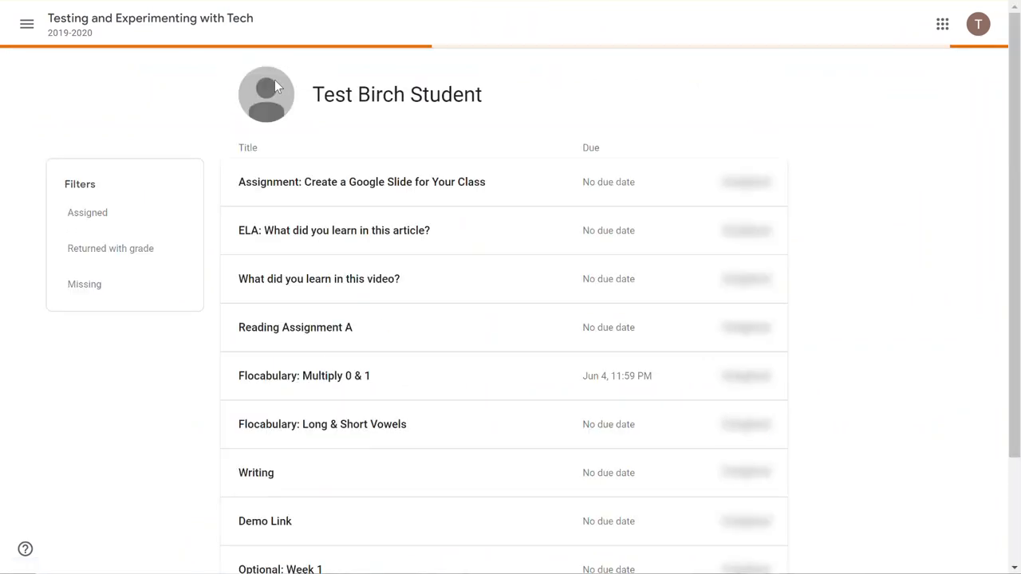
scroll(426, 204, "down", 3)
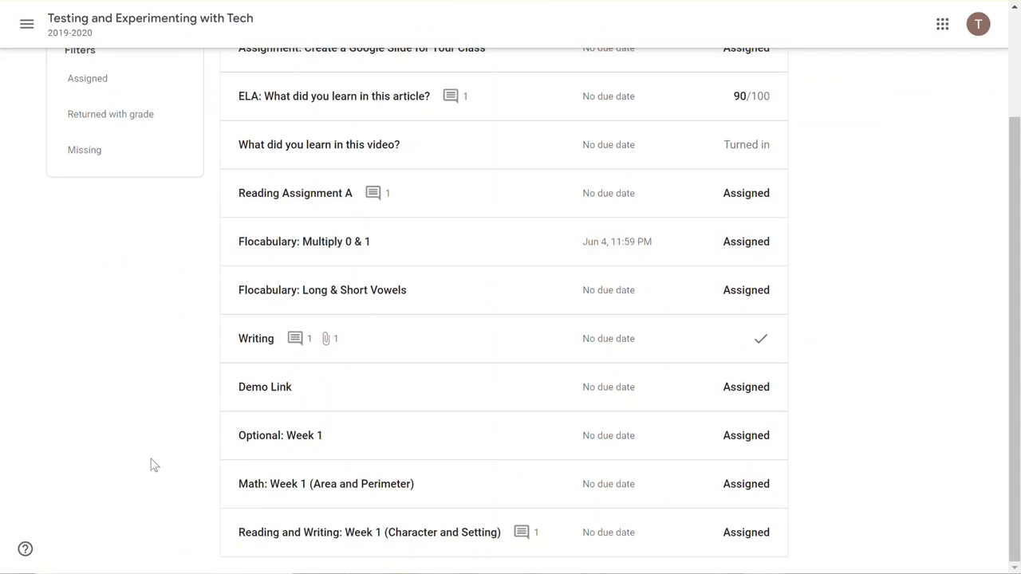
scroll(255, 501, "up", 3)
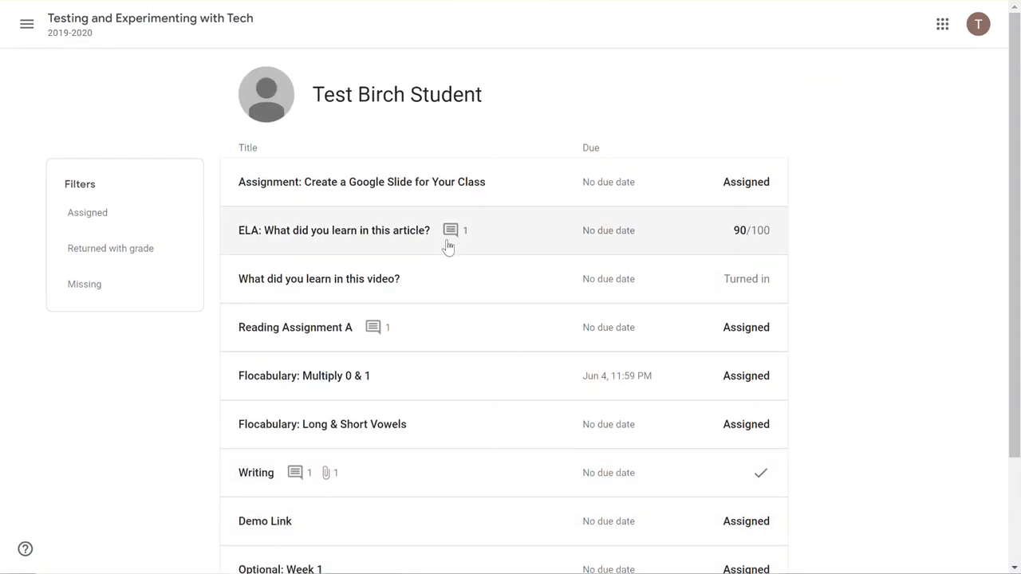
Check the ELA assignment's response and private comment as the student, glance at Reading Assignment A, and return to the class stream.
left_click(348, 240)
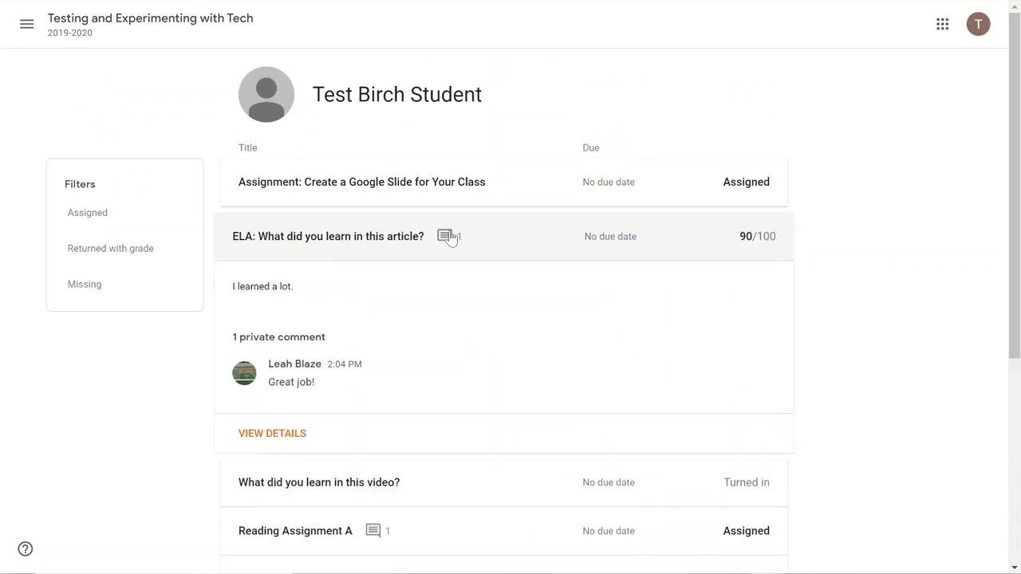
left_click(371, 240)
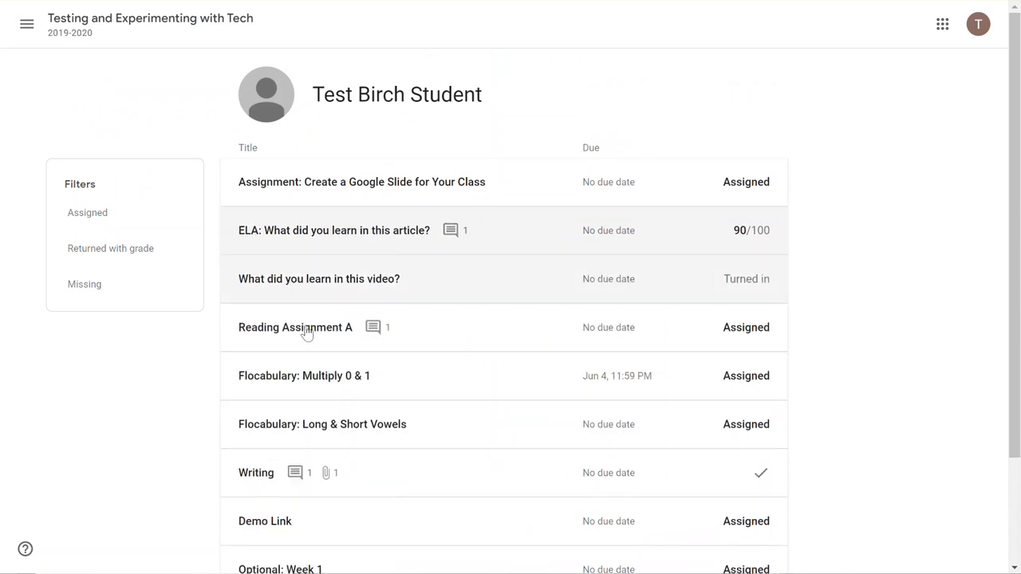
left_click(272, 342)
left_click(269, 327)
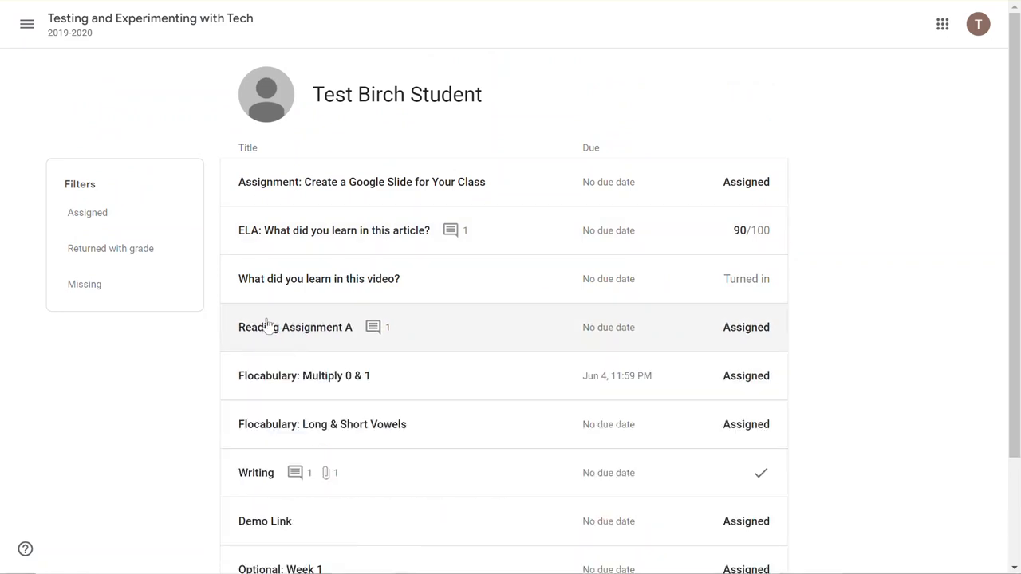
left_click(80, 26)
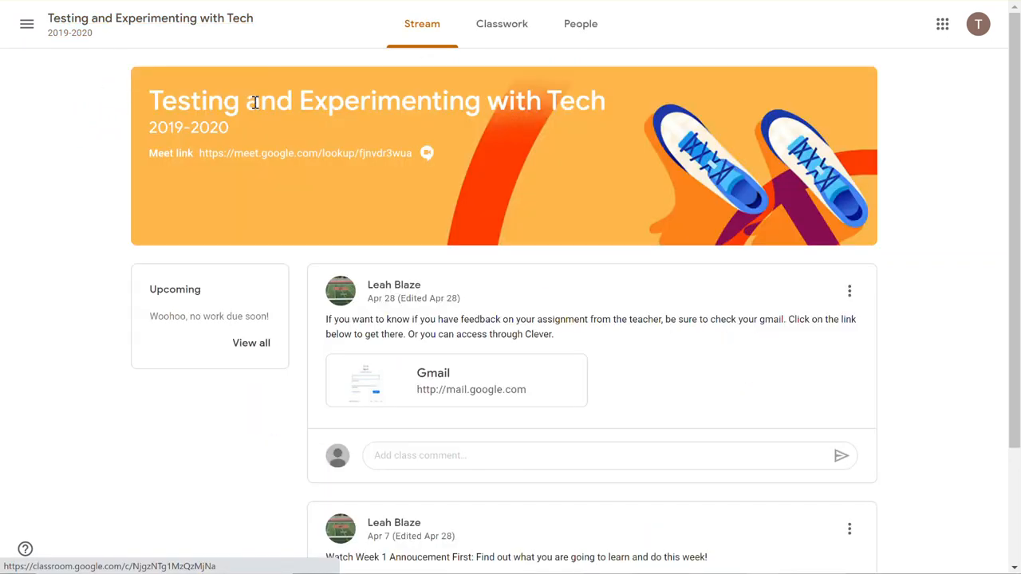
Browse the class's classwork as the student and review the status of each assignment in the student's own work list.
left_click(490, 30)
scroll(449, 502, "down", 7)
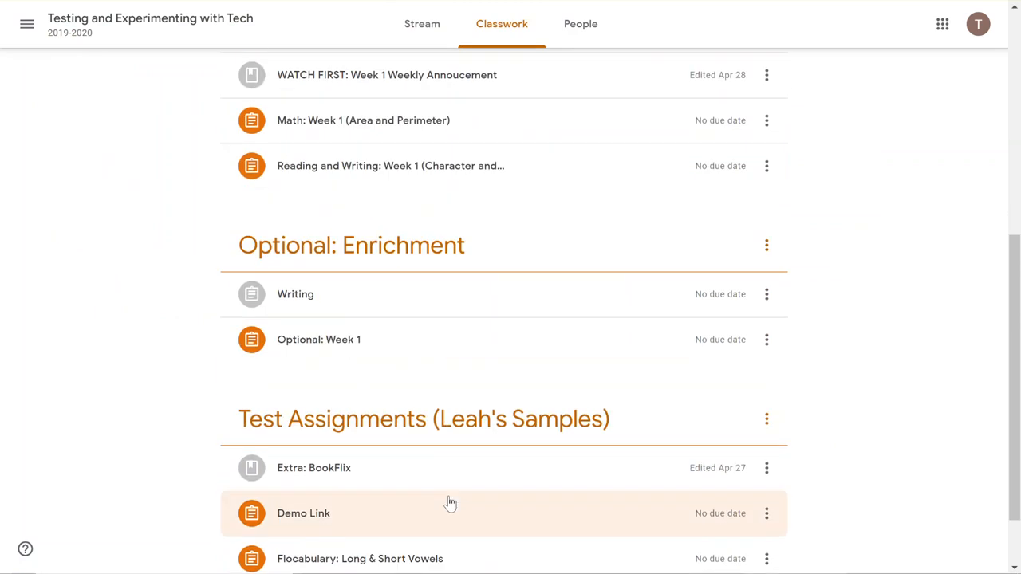
scroll(449, 502, "up", 8)
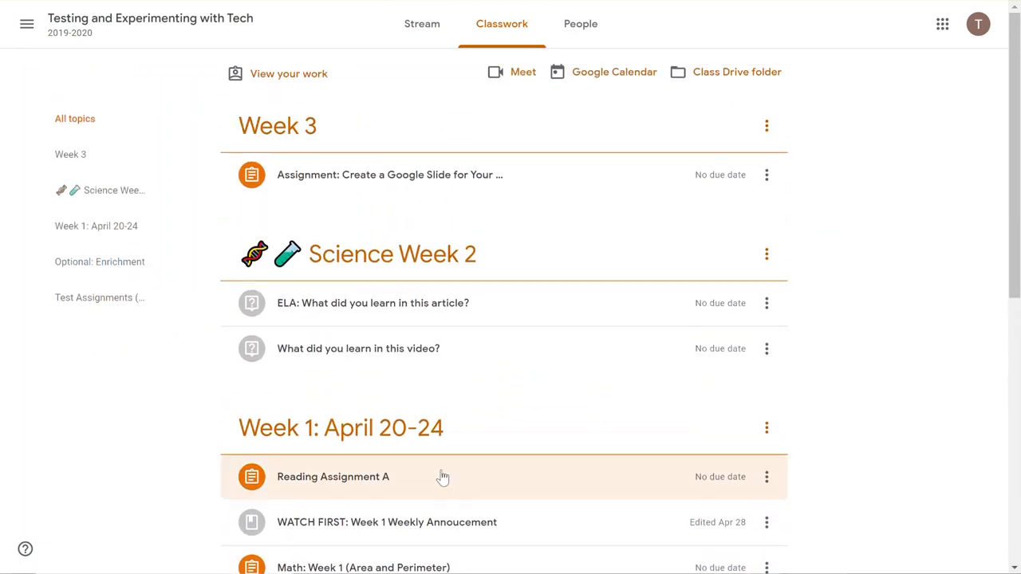
left_click(254, 76)
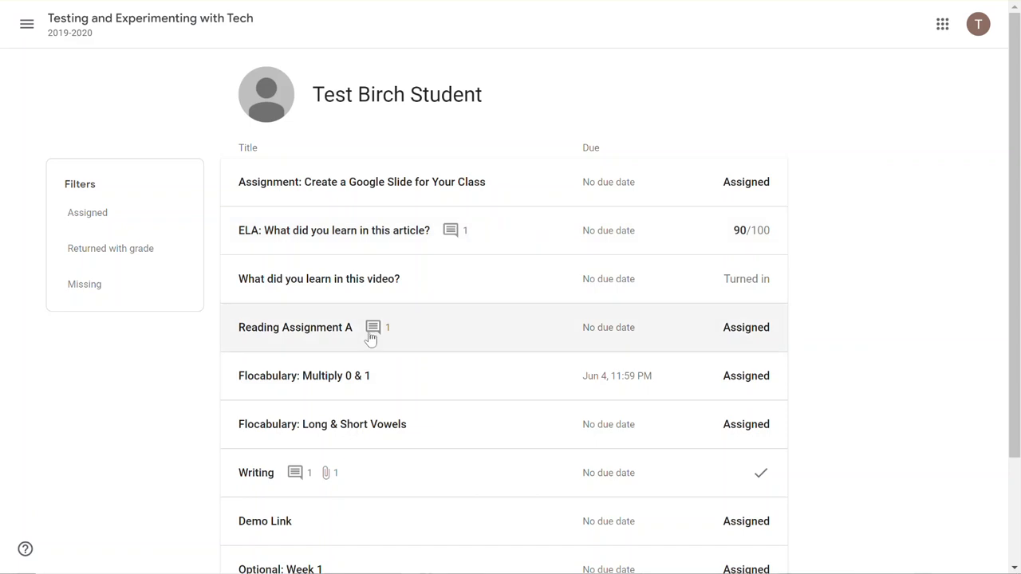
scroll(294, 479, "down", 3)
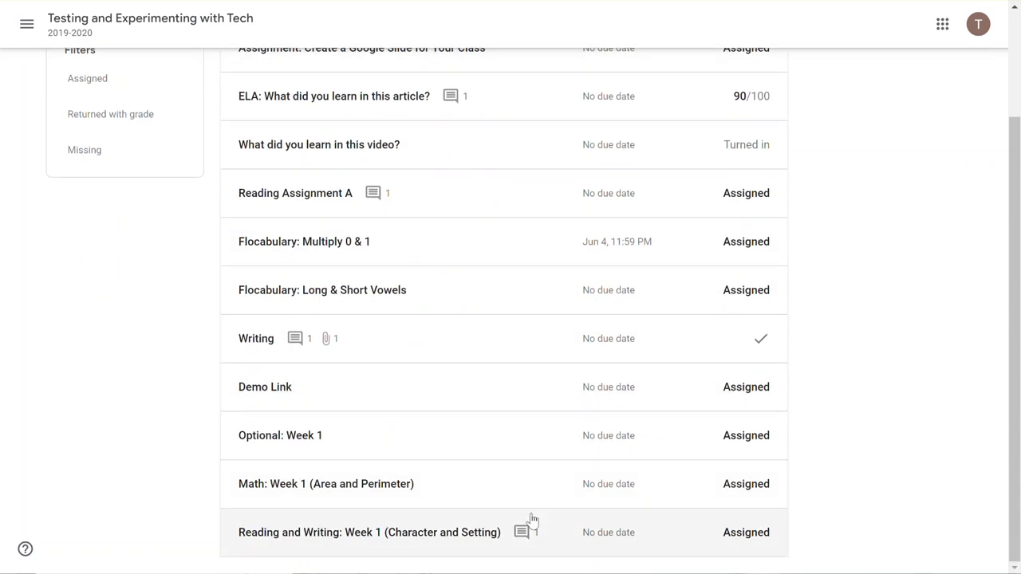
scroll(450, 476, "up", 3)
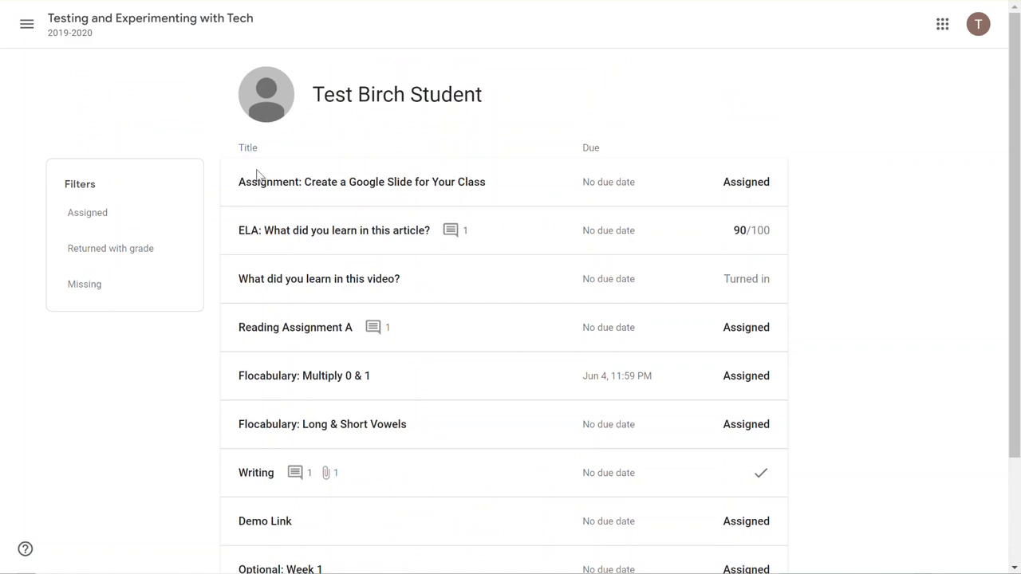
left_click(355, 244)
left_click(353, 244)
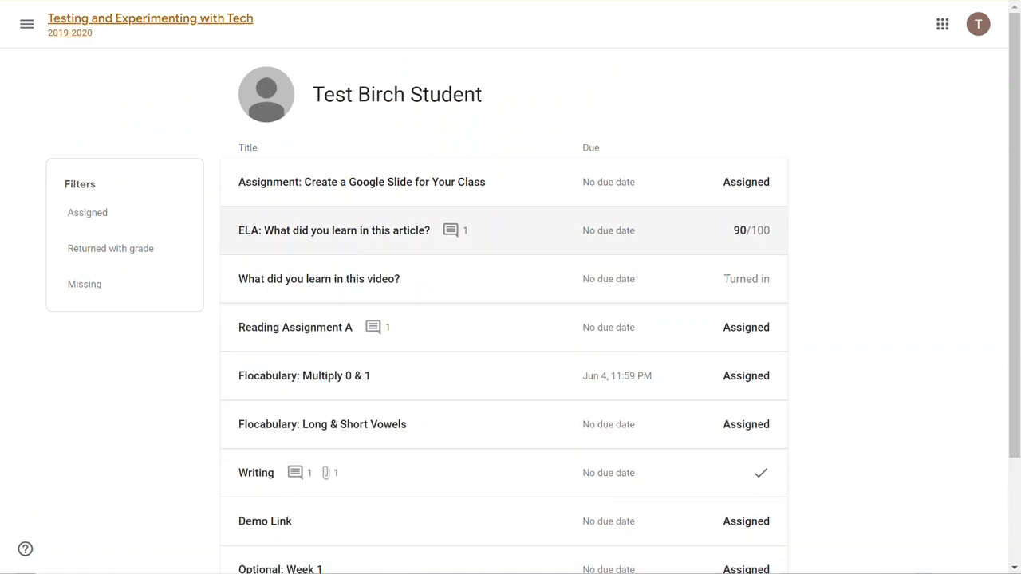
Switch back to the teacher's Chrome window and open the gradebook of the Testing and Experimenting with Tech class.
key("alt+Left")
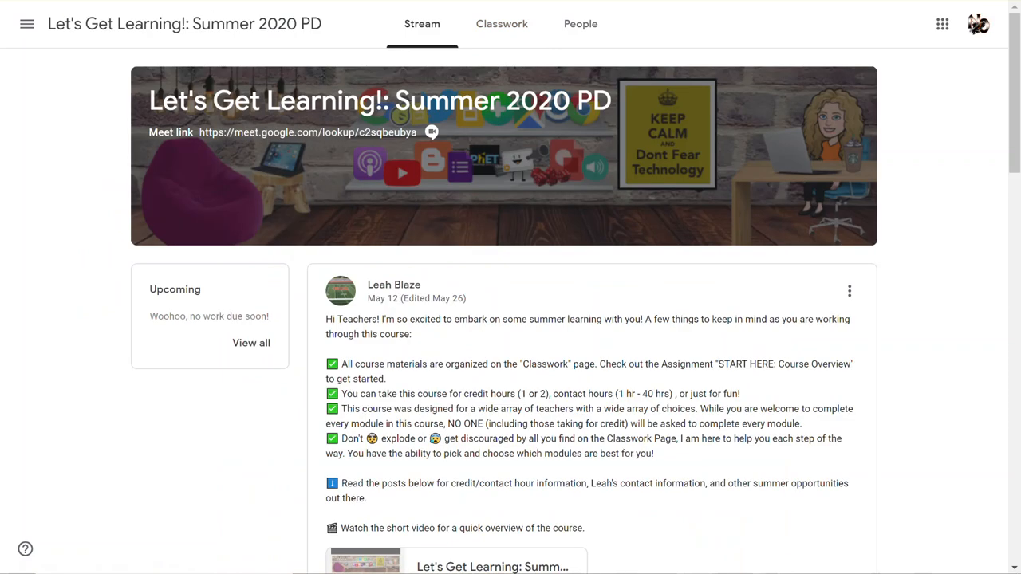
mouse_move(562, 573)
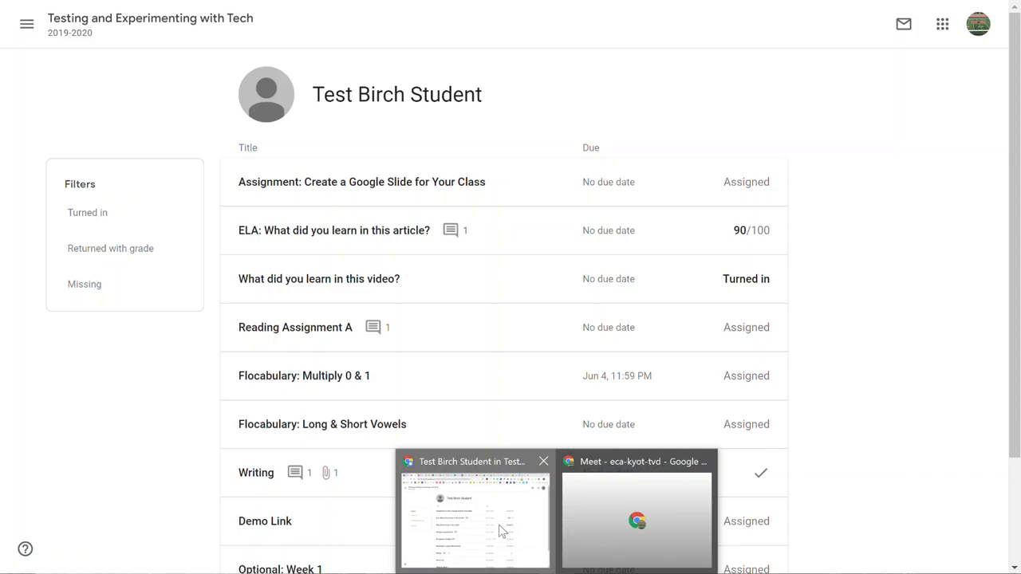
left_click(503, 531)
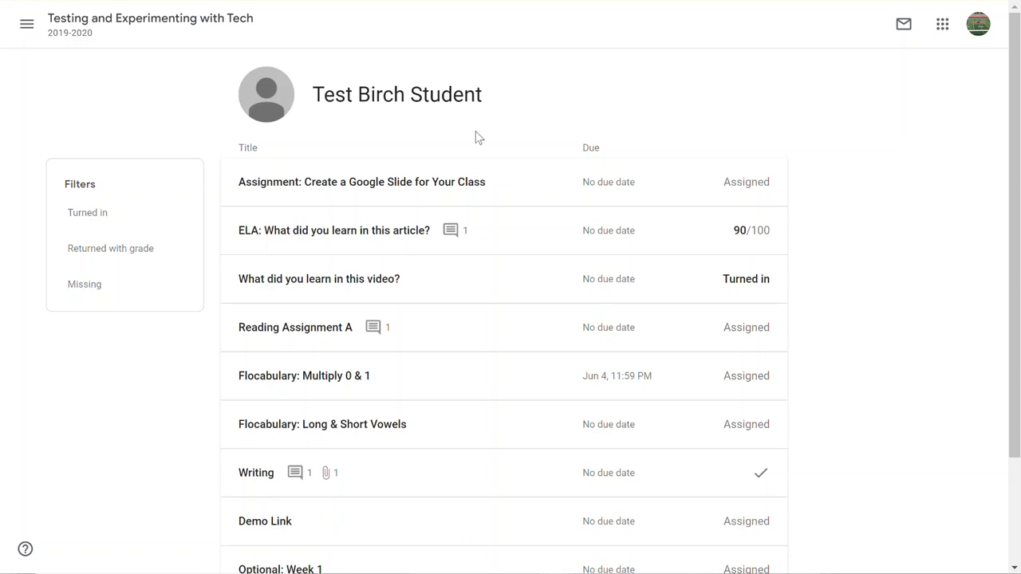
left_click(80, 35)
left_click(616, 24)
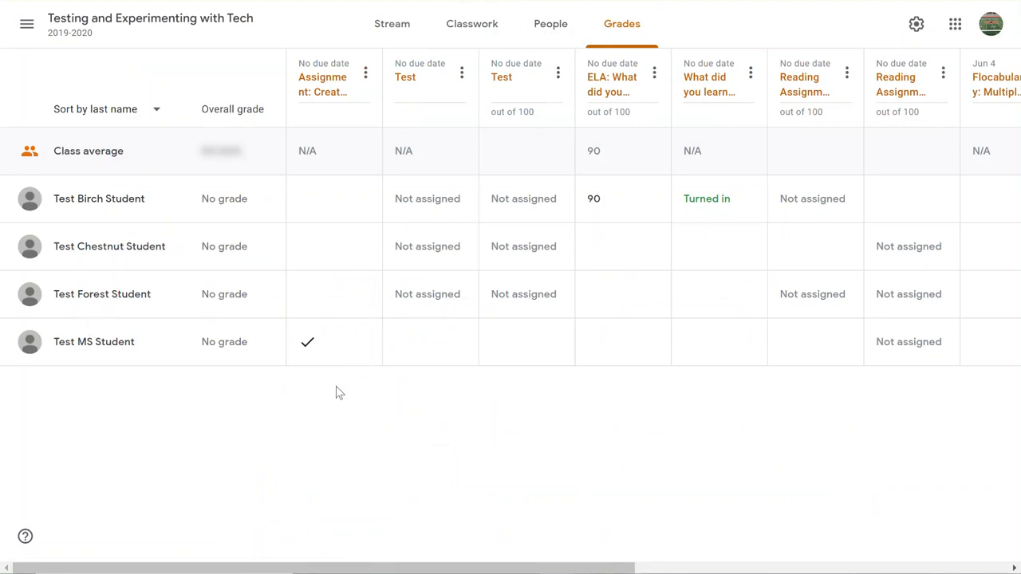
Find the posted Reading and Writing: Week 1 (Character and Setting) assignment in the classwork and view its student work.
left_click(488, 23)
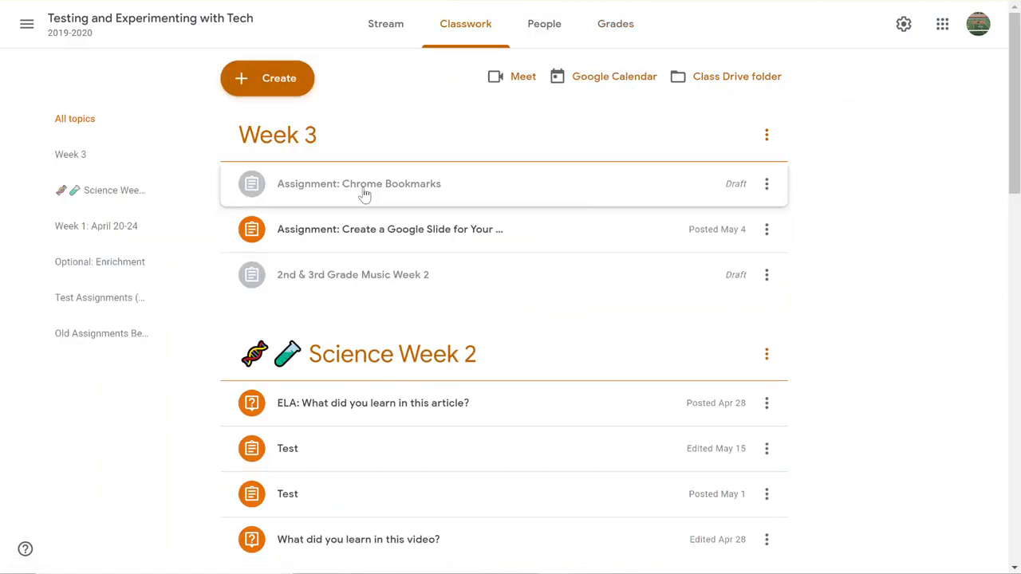
scroll(364, 195, "down", 5)
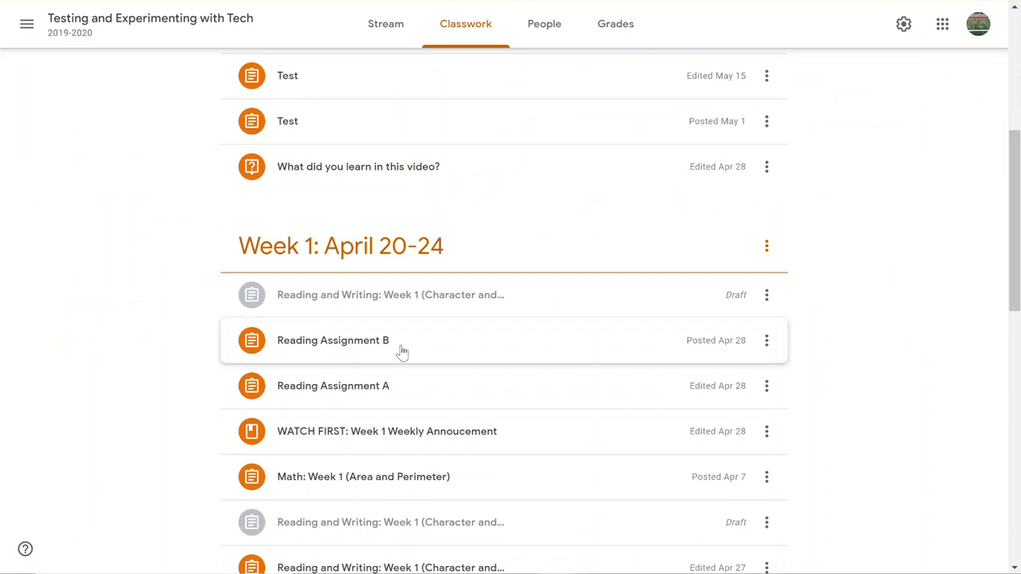
scroll(402, 350, "down", 5)
scroll(399, 349, "up", 3)
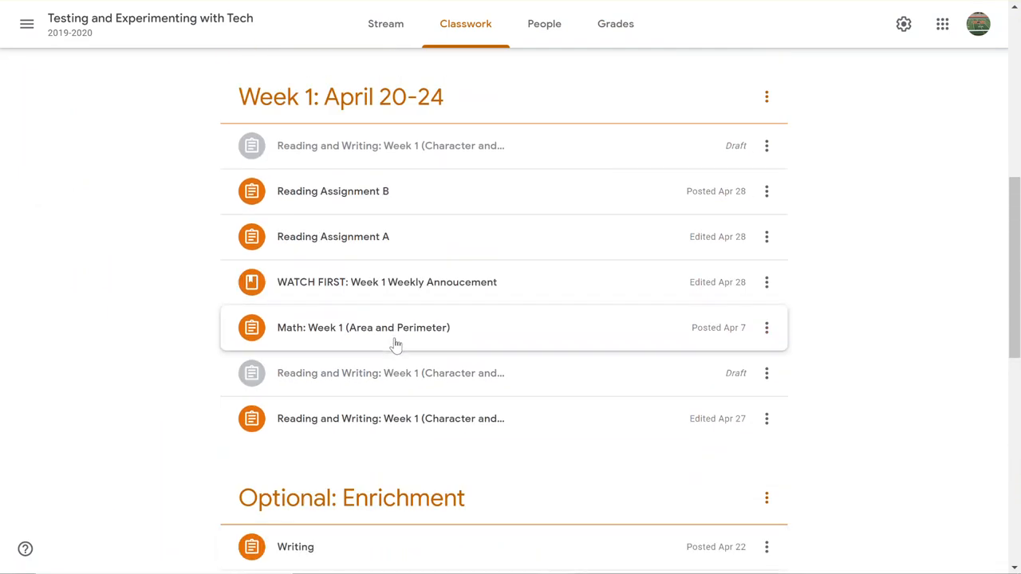
scroll(395, 343, "down", 1)
left_click(392, 344)
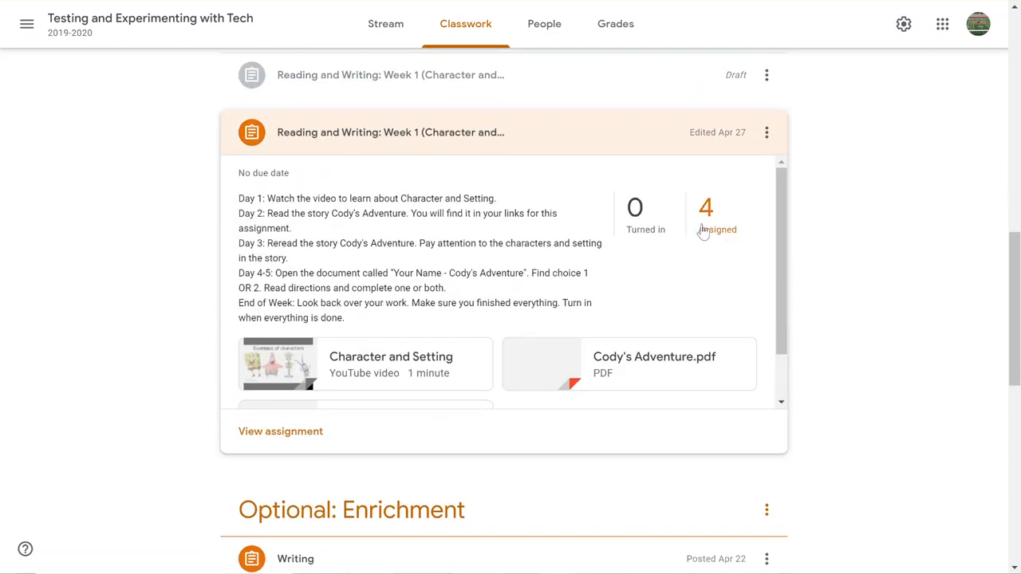
left_click(278, 441)
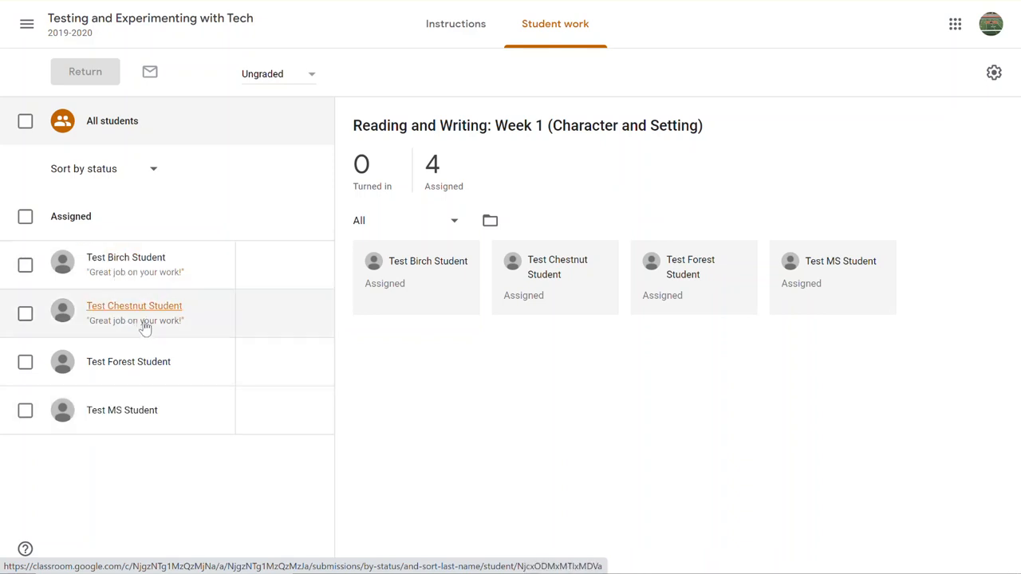
Select Test Birch Student and Test Chestnut Student, and post the private comment "Be sure to fix!" to Test Forest Student.
left_click(25, 265)
left_click(25, 314)
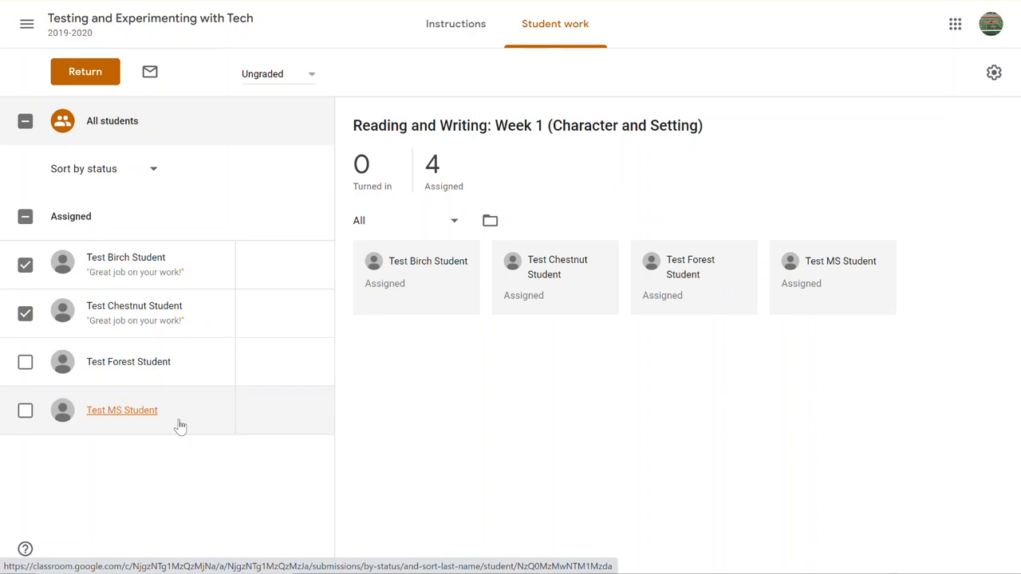
left_click(157, 366)
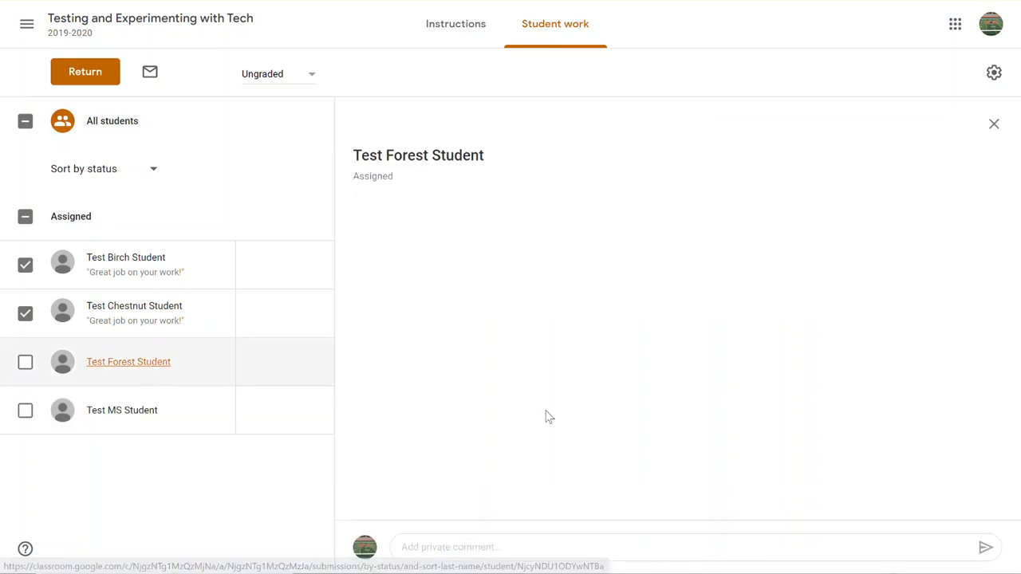
left_click(443, 544)
type("Be")
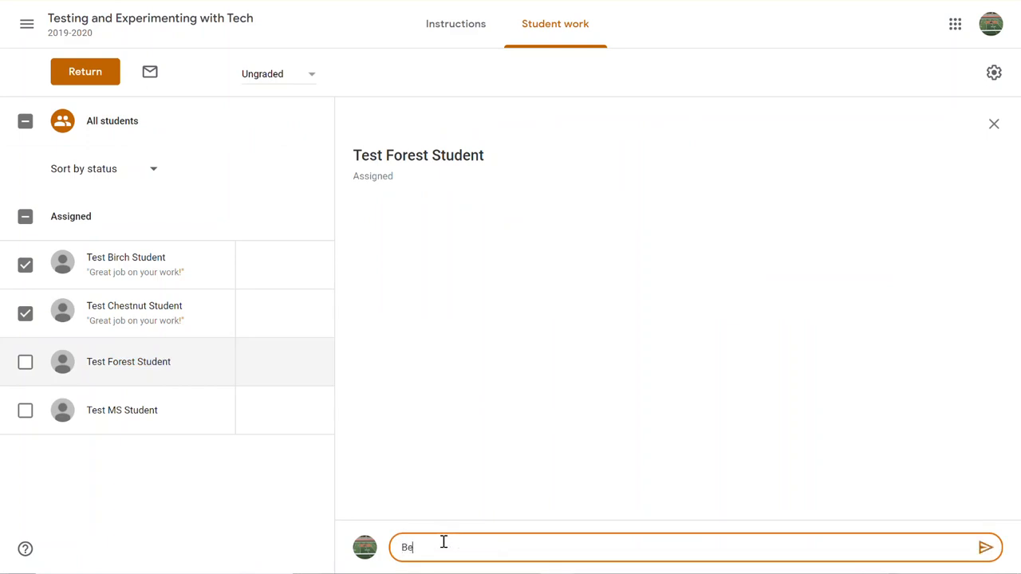
type(" sure to fix!")
left_click(986, 547)
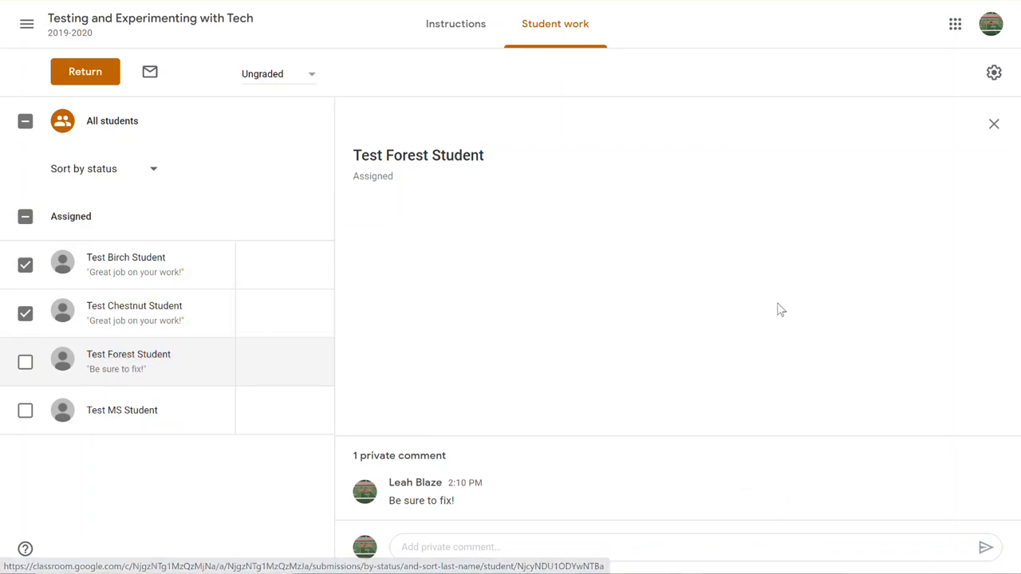
Add Test Forest Student to the selection and return the unsubmitted assignments of all three selected students.
left_click(24, 360)
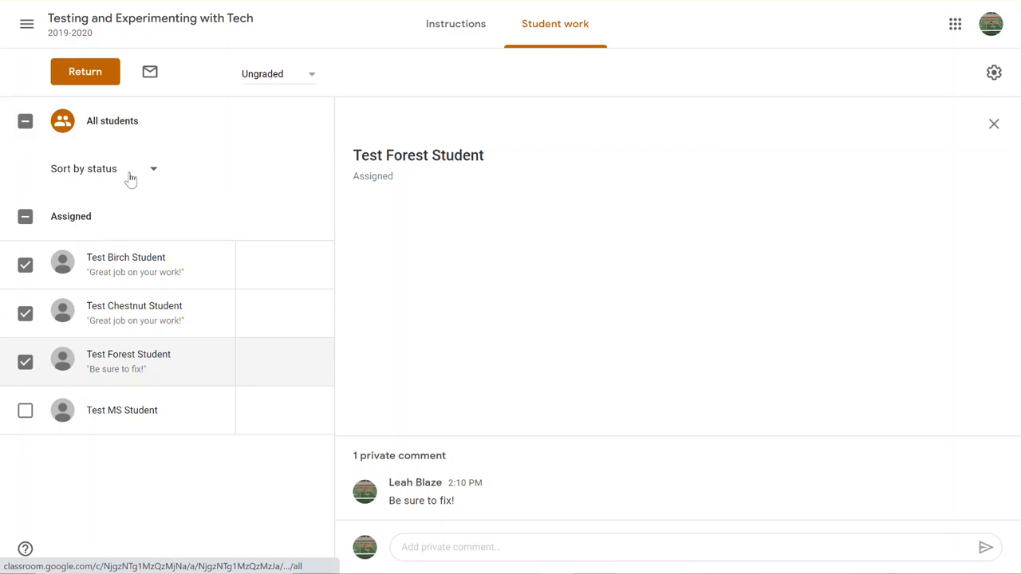
left_click(97, 76)
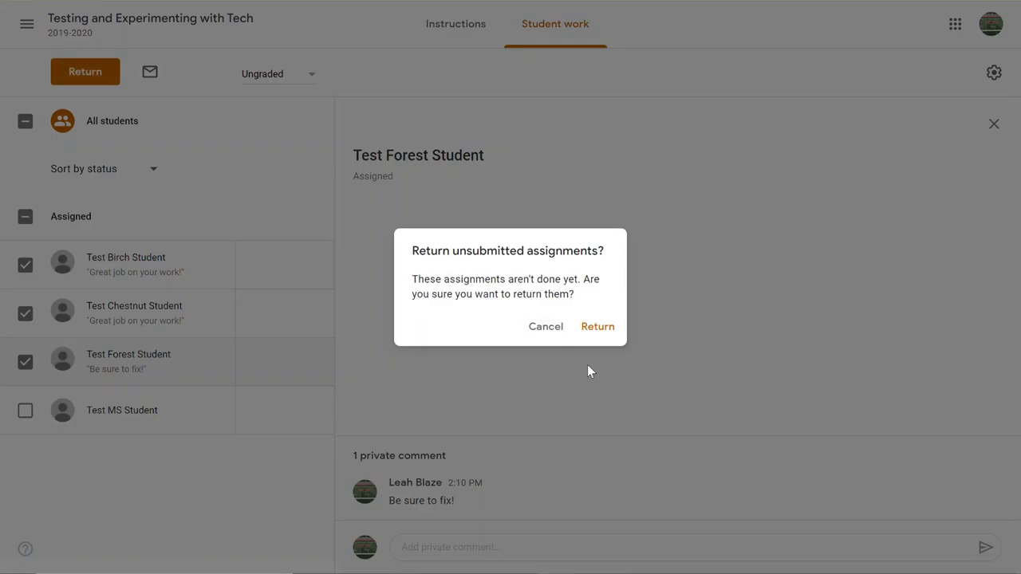
left_click(602, 326)
left_click(647, 402)
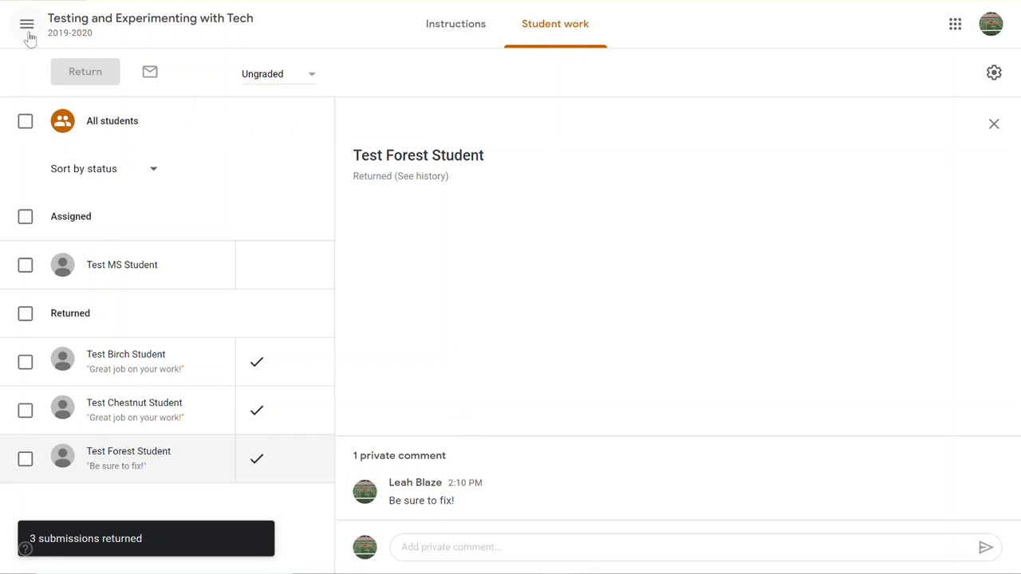
Find the blue check box emoji by searching for "CHECK" and post it as a private comment to Test Forest Student.
left_click(423, 552)
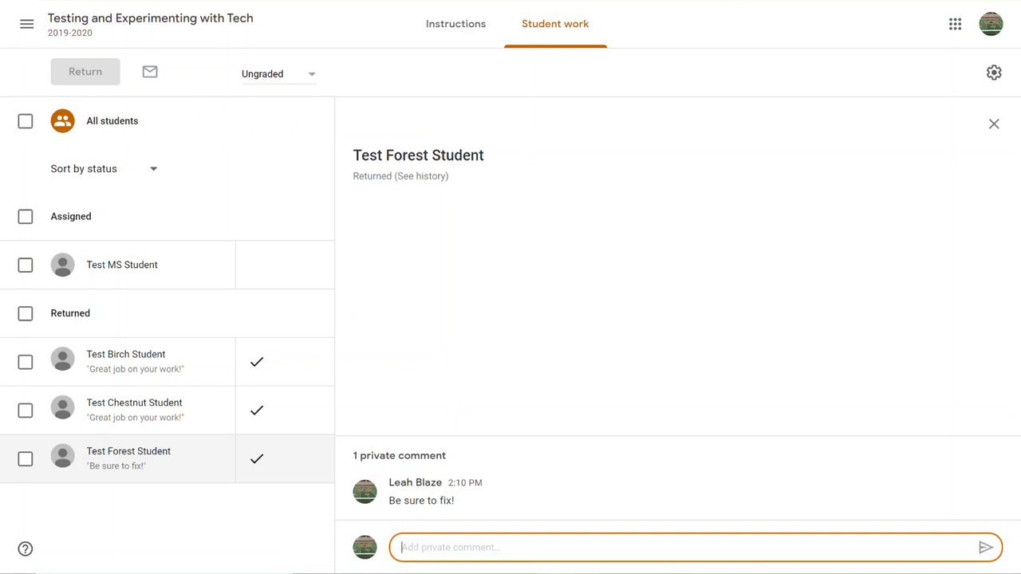
left_click(922, 0)
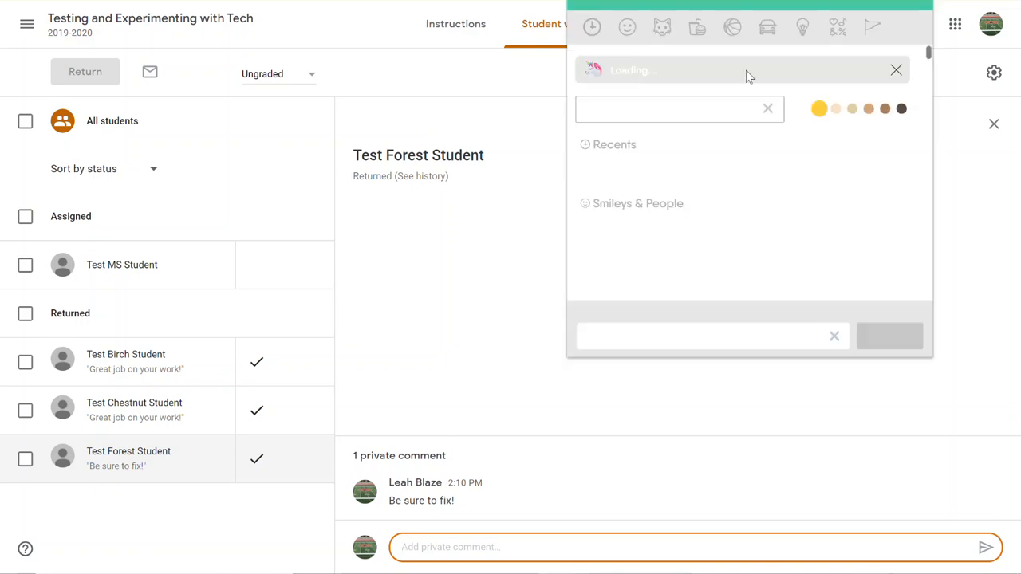
type("CHECK")
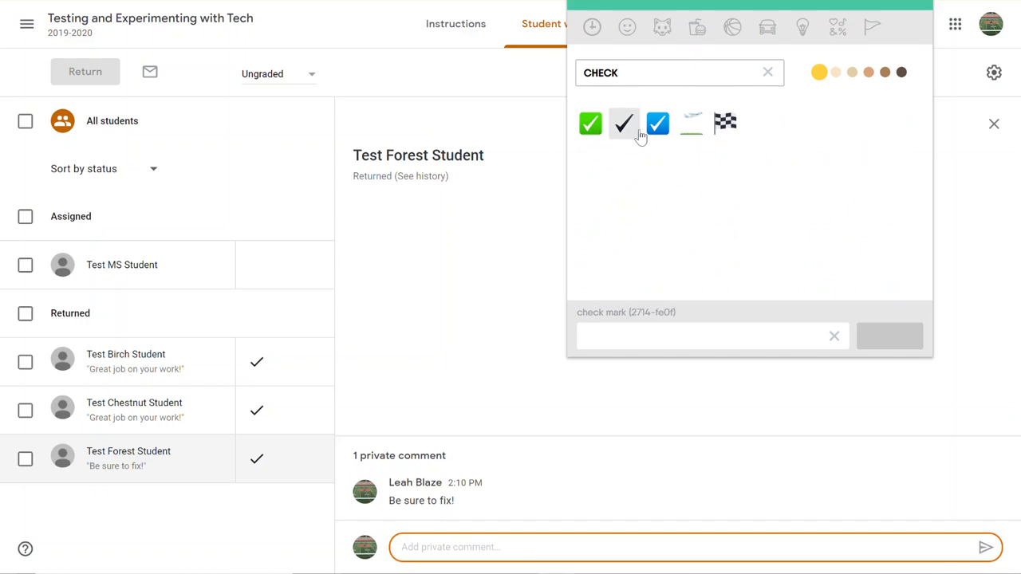
left_click(624, 137)
left_click(658, 125)
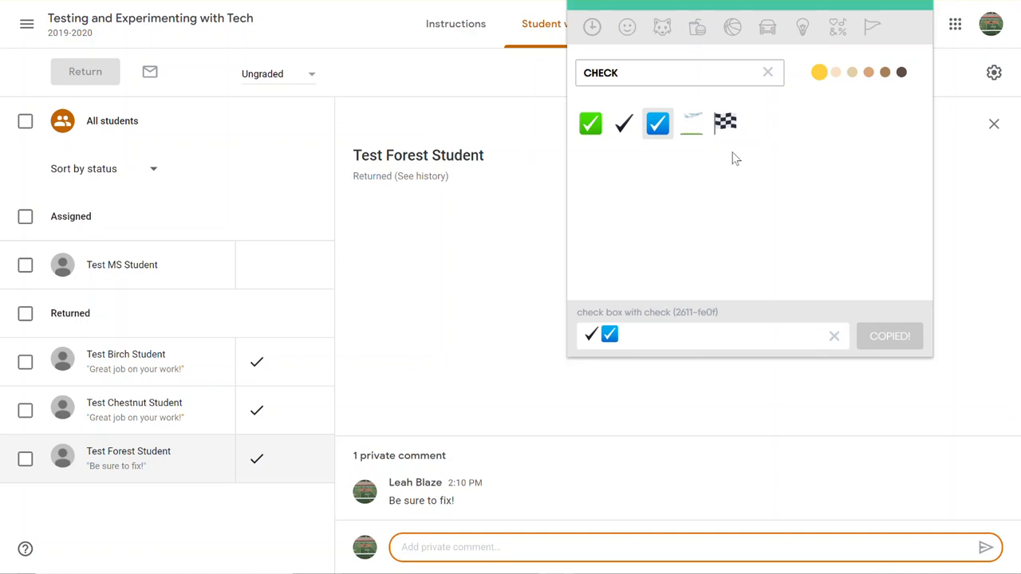
left_click(834, 337)
left_click(657, 123)
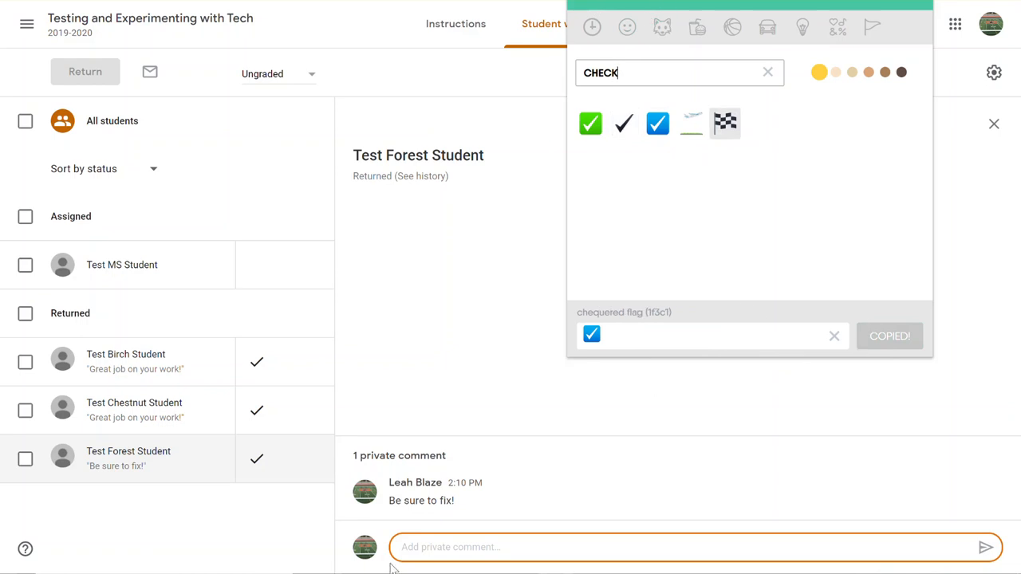
left_click(410, 547)
key("ctrl+v")
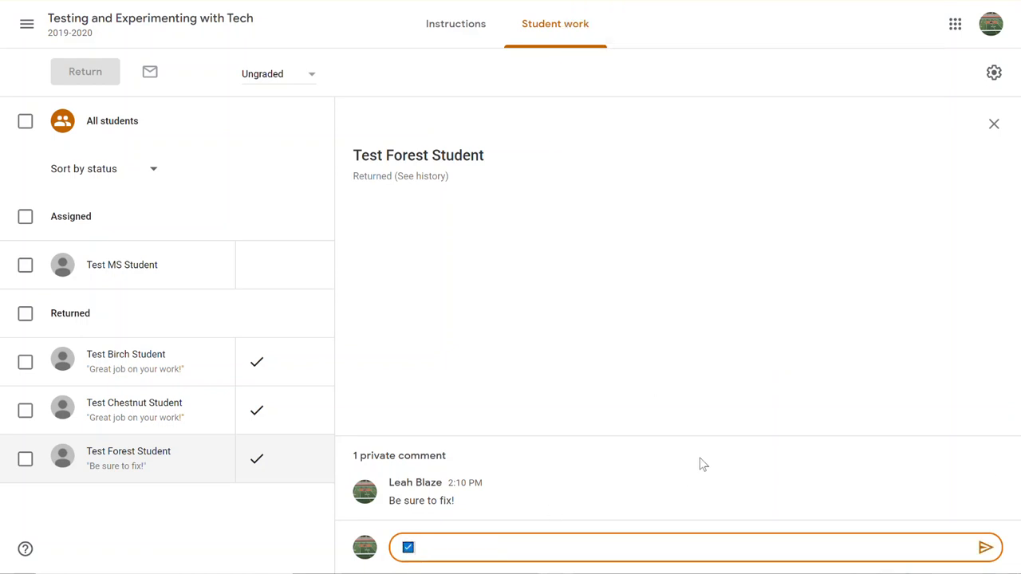
left_click(985, 547)
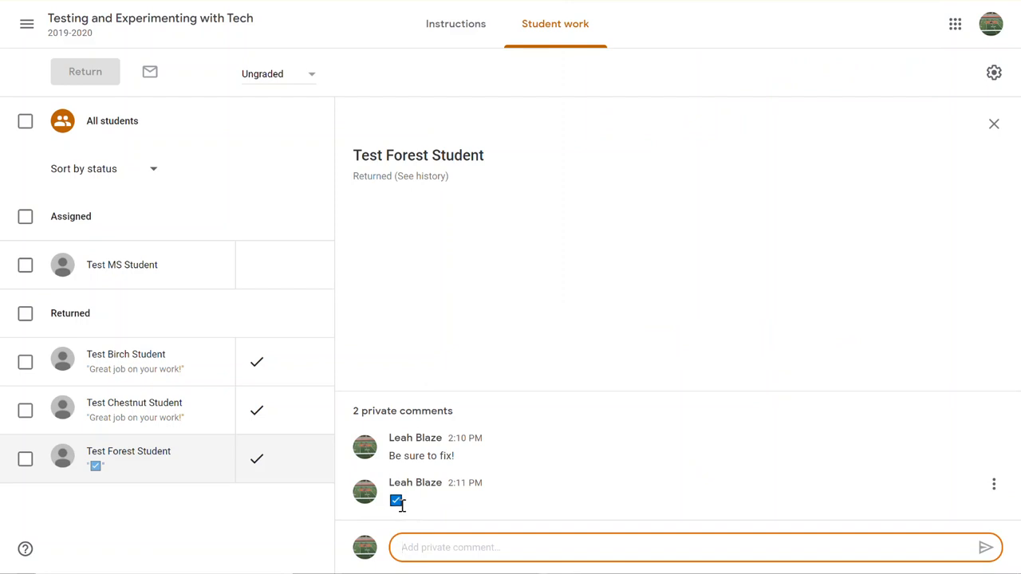
left_click(401, 504)
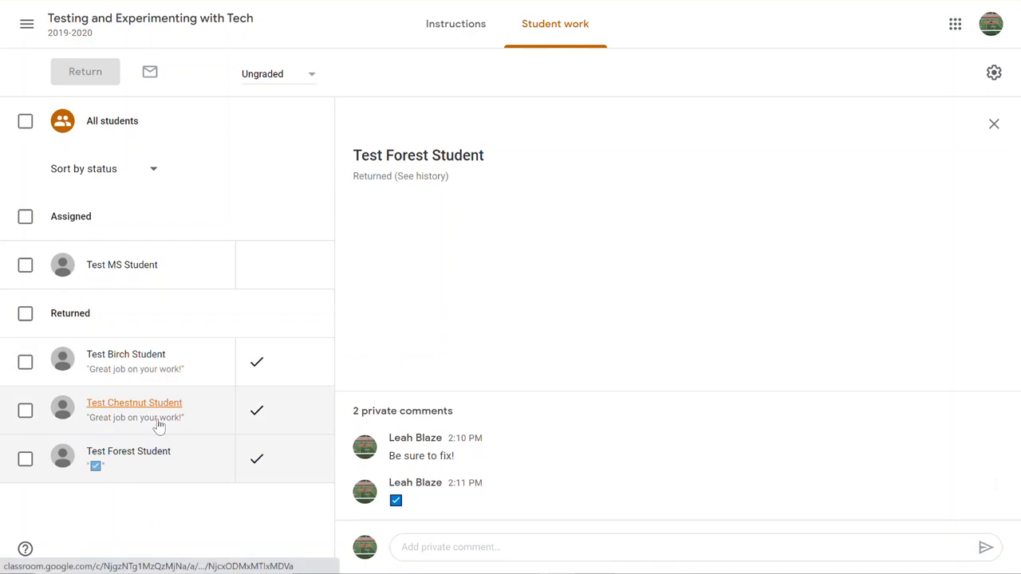
left_click(28, 413)
left_click(24, 363)
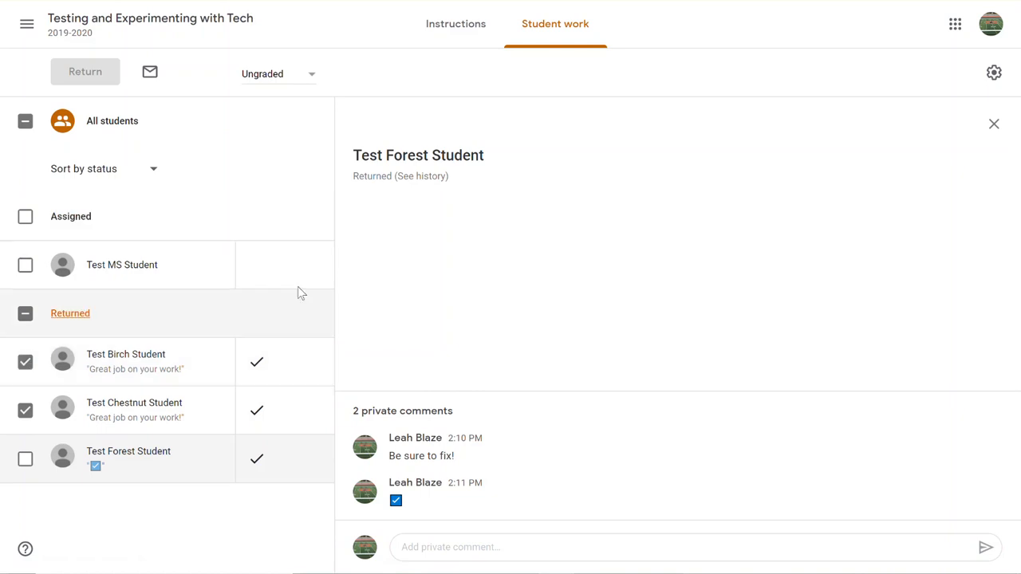
left_click(25, 462)
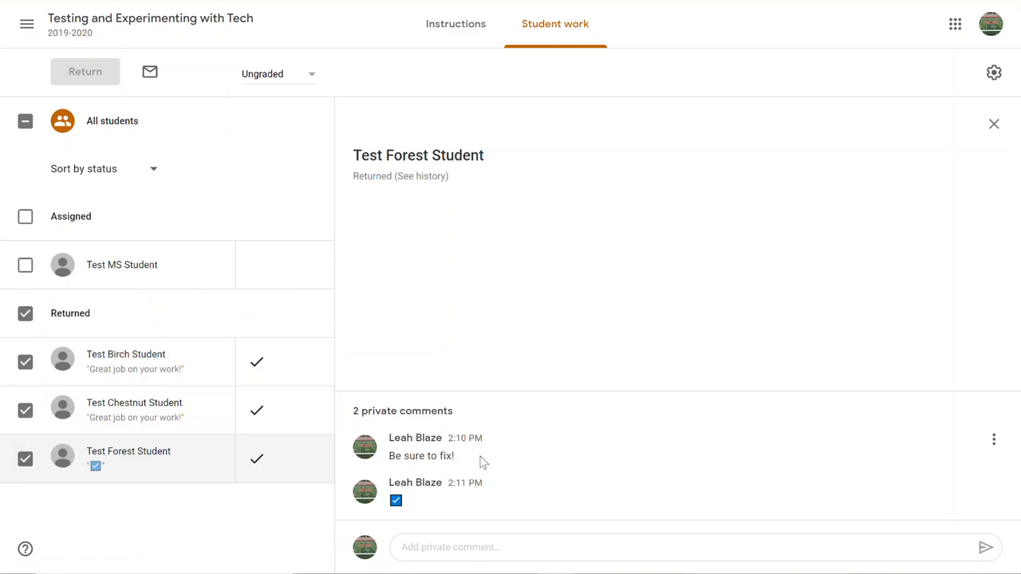
left_click(25, 315)
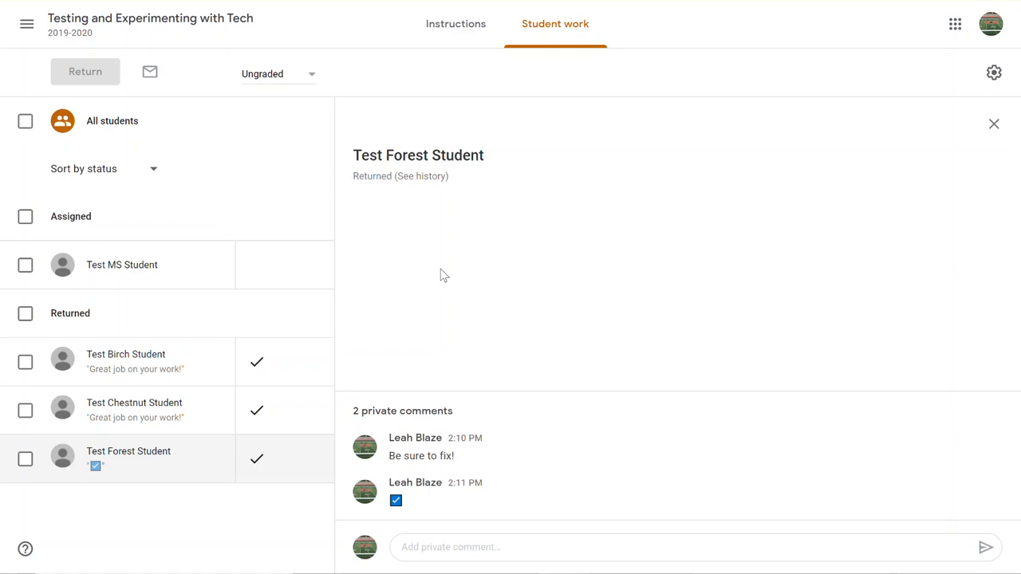
Open the Reading and Writing: Week 1 assignment for editing from its instructions page.
left_click(465, 46)
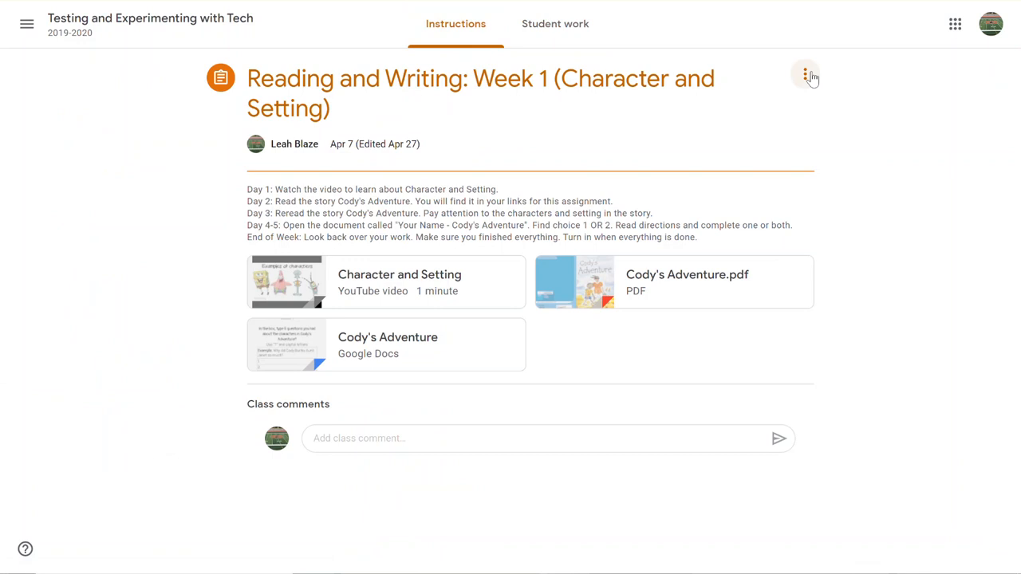
left_click(805, 75)
left_click(746, 109)
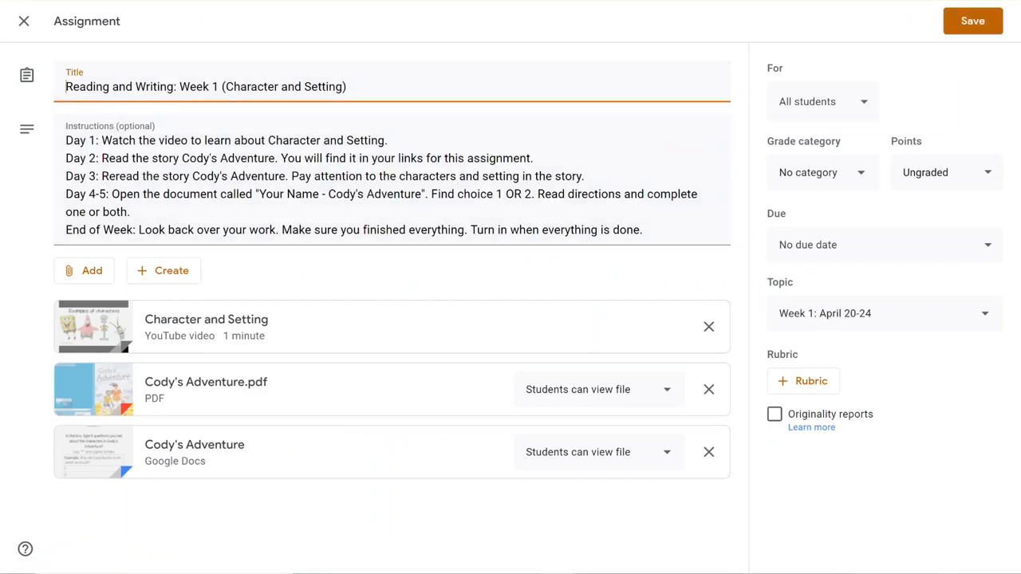
Find the green check mark emoji by searching for "CHECK" and insert it at the end of the assignment title.
left_click(920, 1)
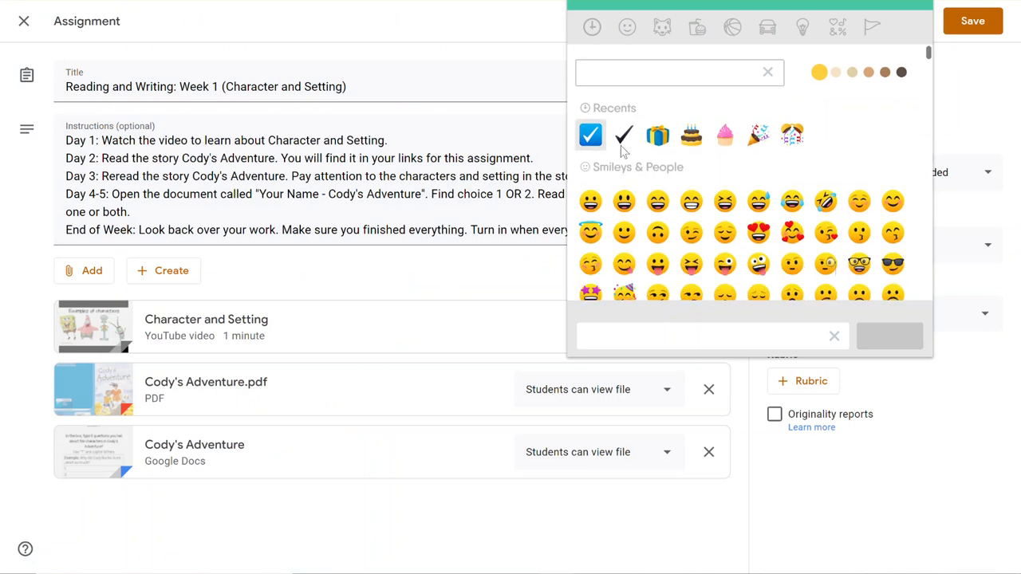
type("check")
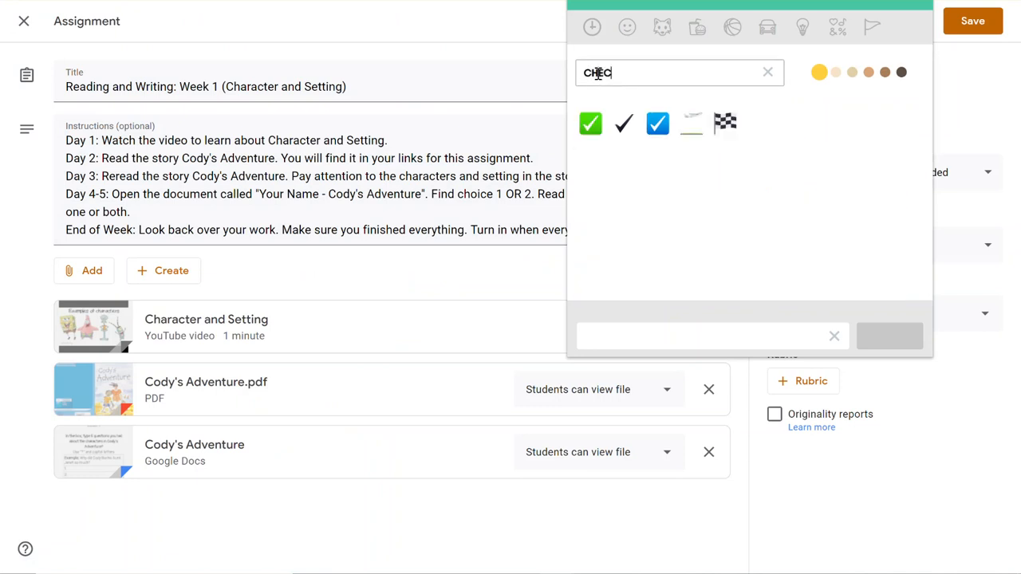
left_click(591, 124)
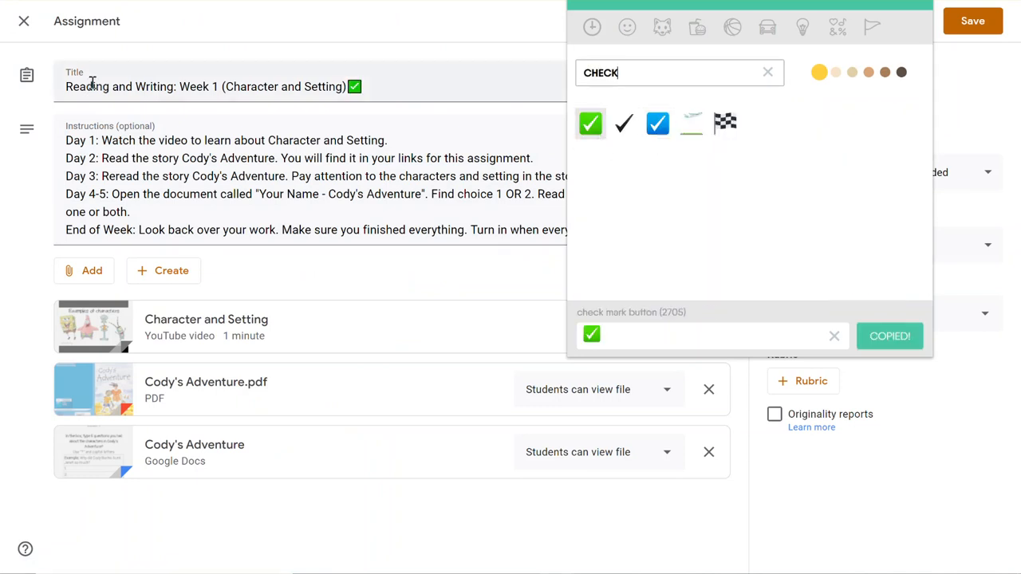
Move the green check mark emoji to the start of the title and save the assignment without a grade category.
left_click(370, 91)
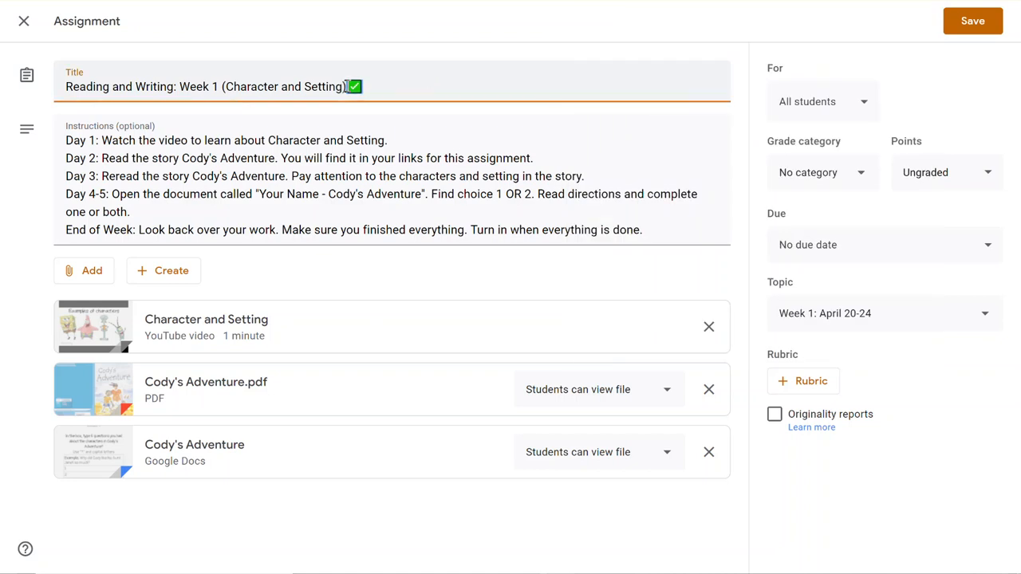
key("BackSpace")
left_click(68, 86)
key("ctrl+v")
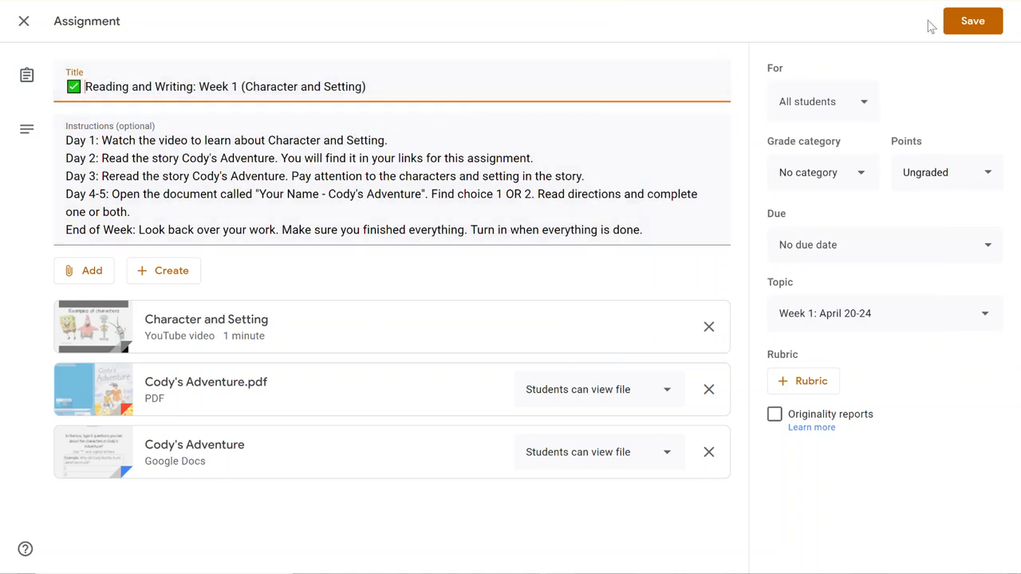
left_click(952, 35)
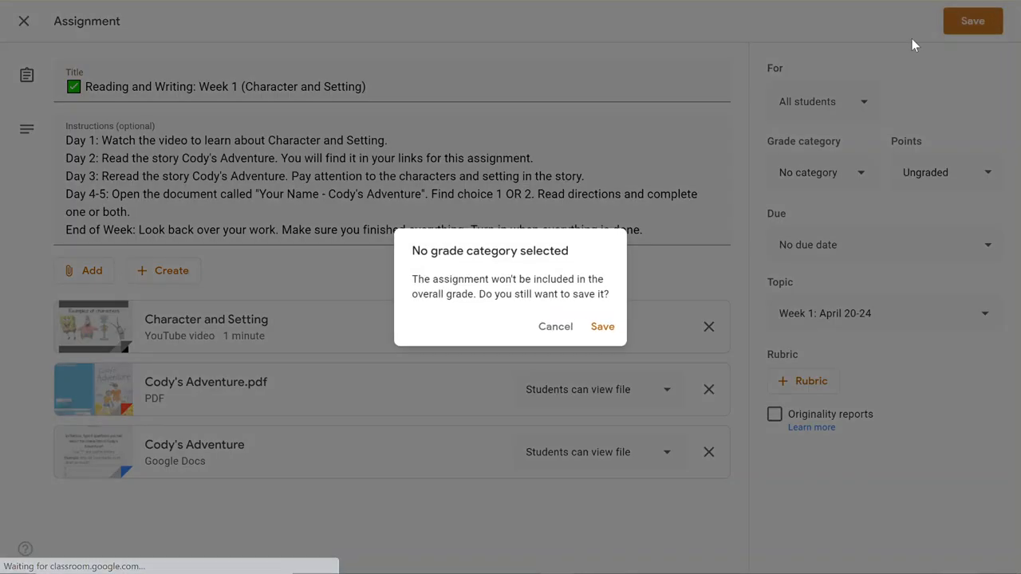
left_click(598, 326)
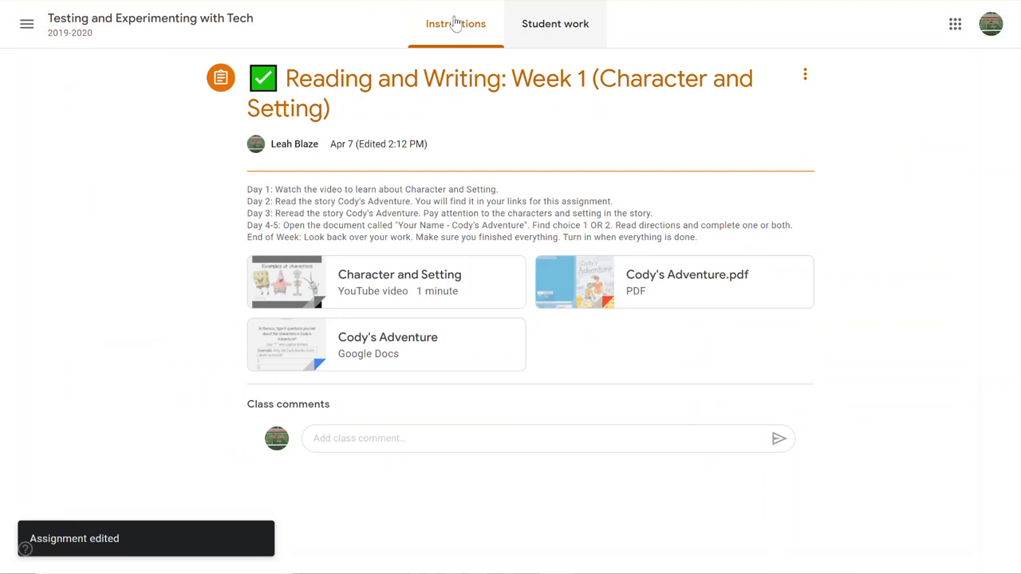
Return to the class's Classwork list, collapse the Reading and Writing: Week 1 assignment, and open the class grades.
left_click(91, 20)
left_click(463, 32)
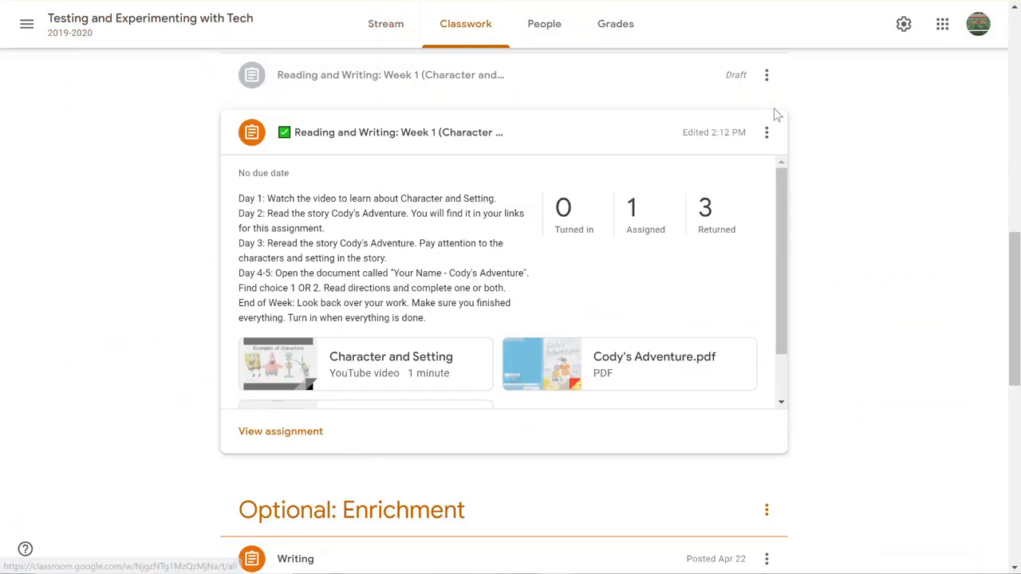
left_click(458, 126)
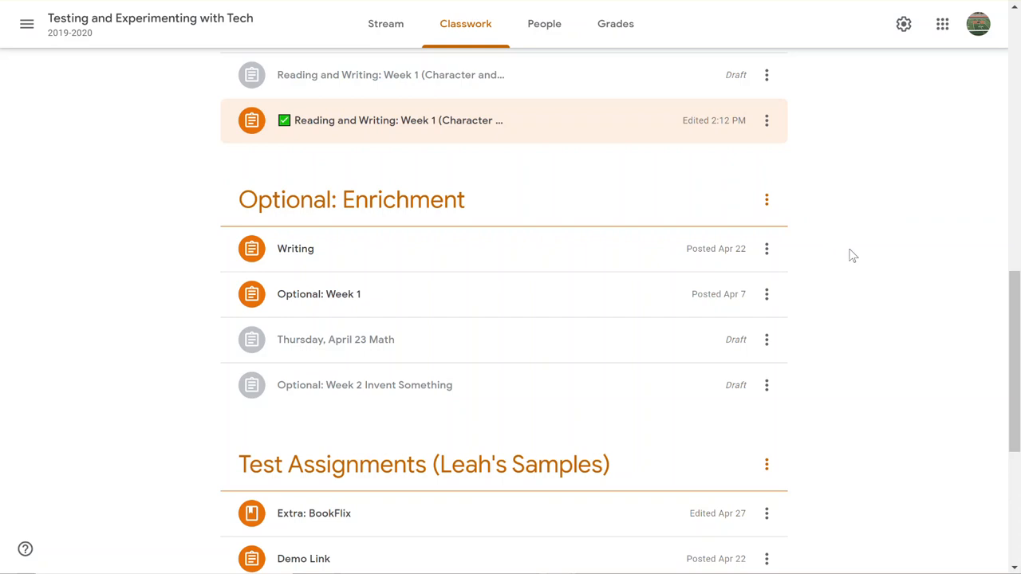
left_click(613, 26)
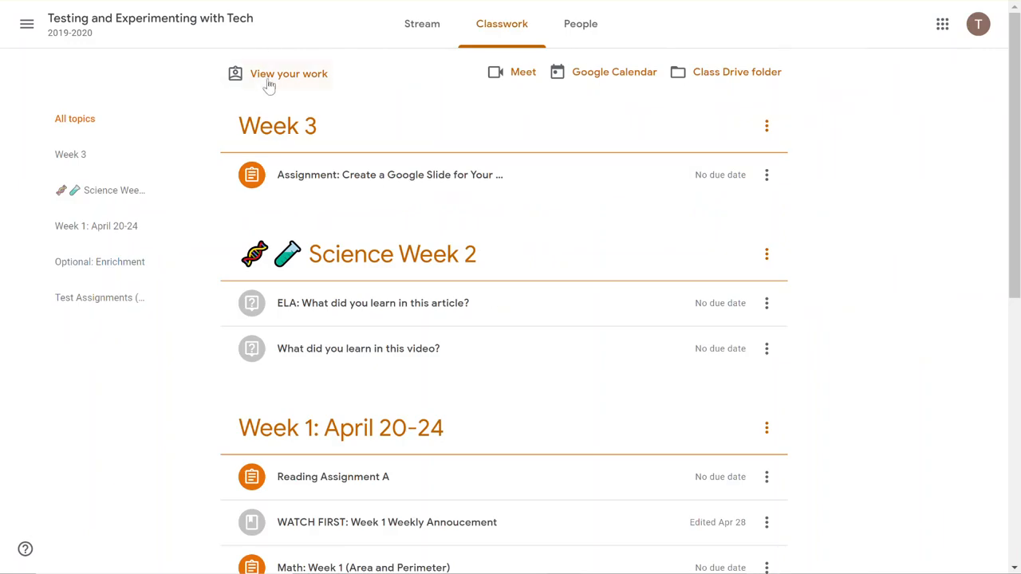
In the student view, review the status of all the student's work and briefly check the list of enrolled classes.
left_click(264, 76)
scroll(452, 189, "down", 3)
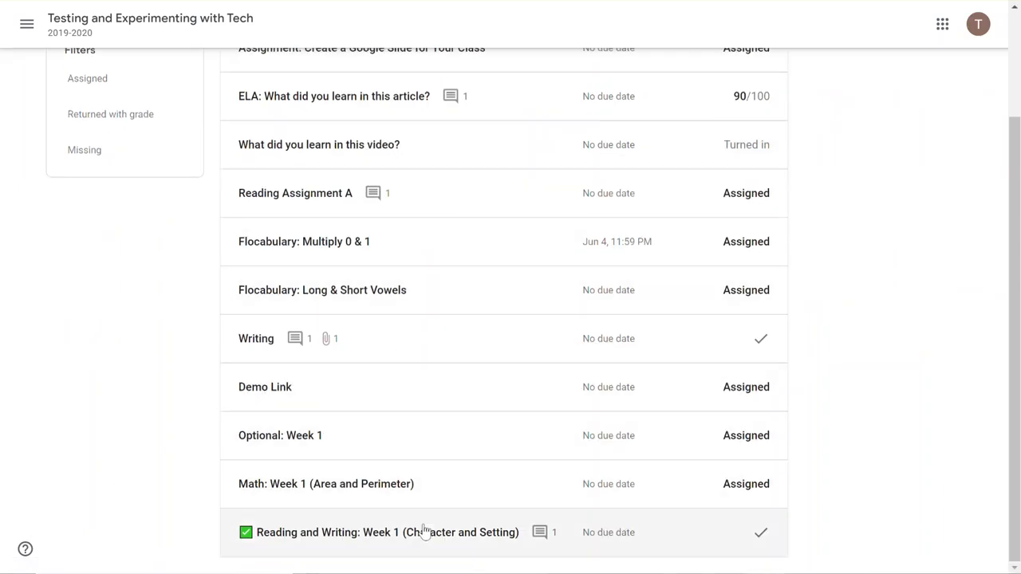
scroll(405, 500, "up", 3)
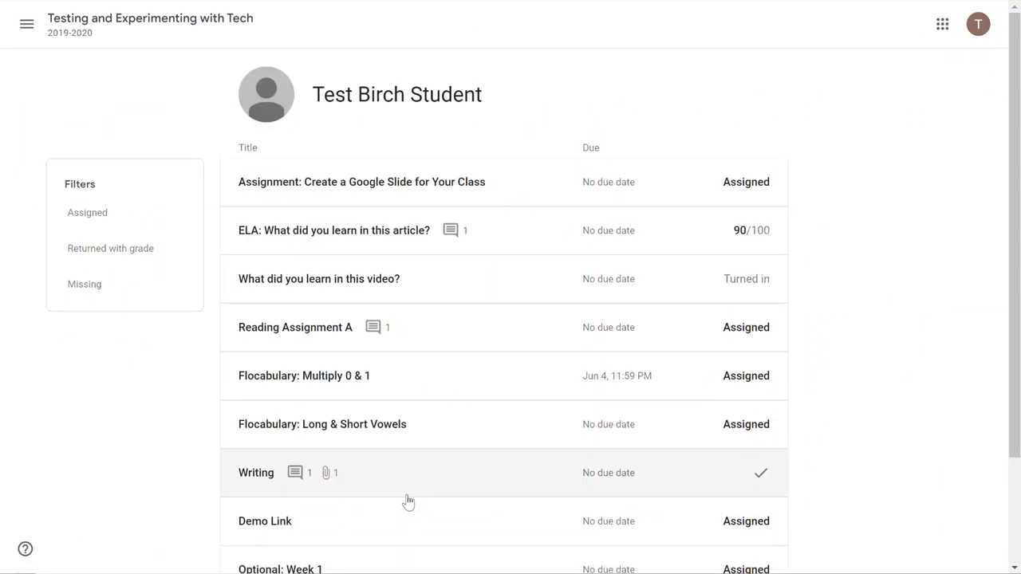
left_click(27, 28)
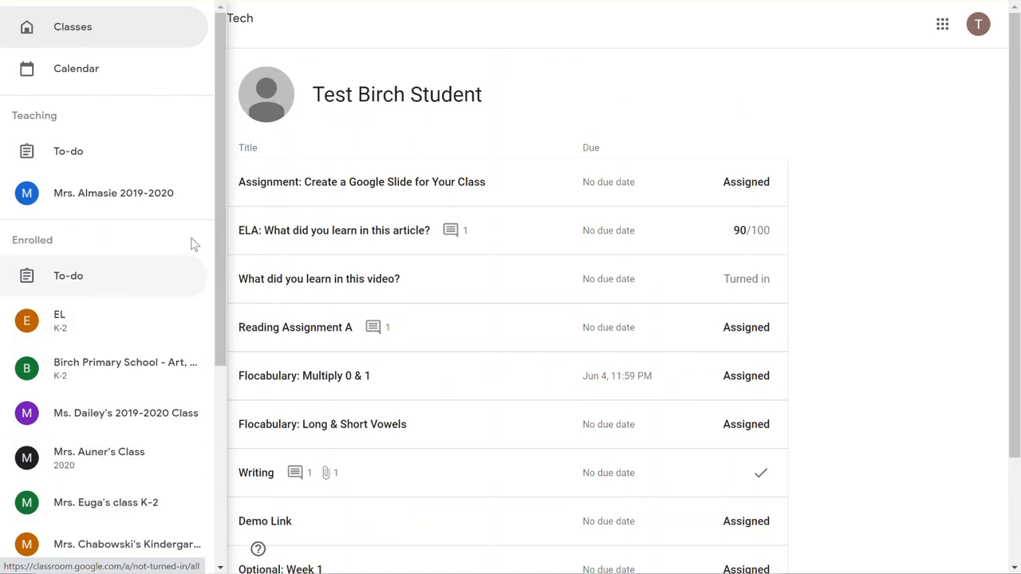
left_click(538, 106)
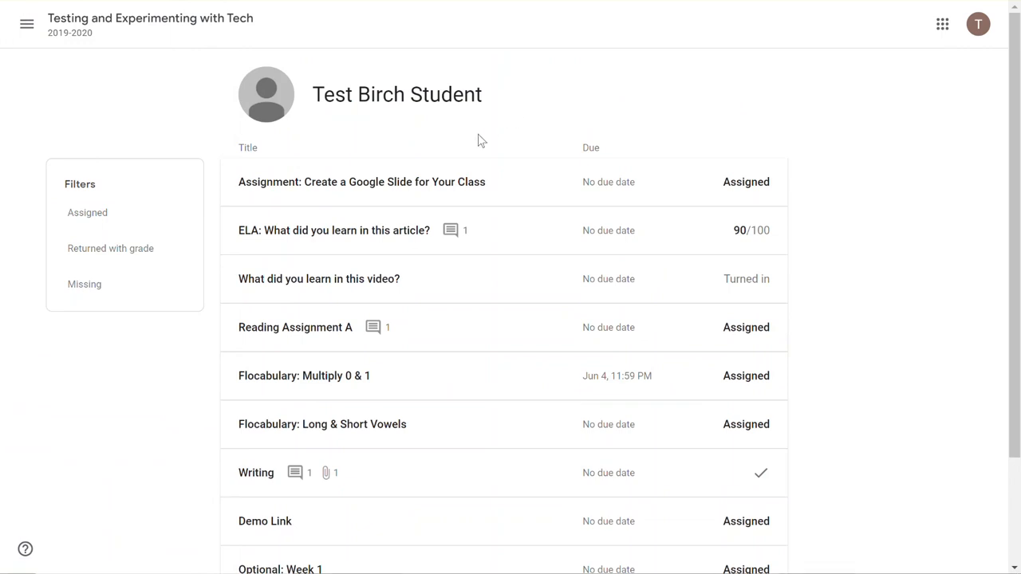